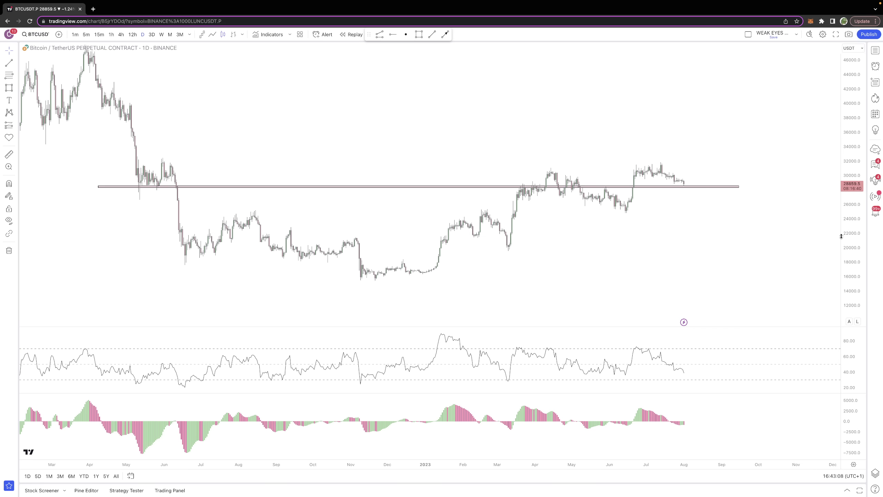
Rescale the Bitcoin chart and switch it to 15-minute candles to show price near the 28,550 zone
drag(847, 249, 851, 185)
scroll(739, 222, down, 3)
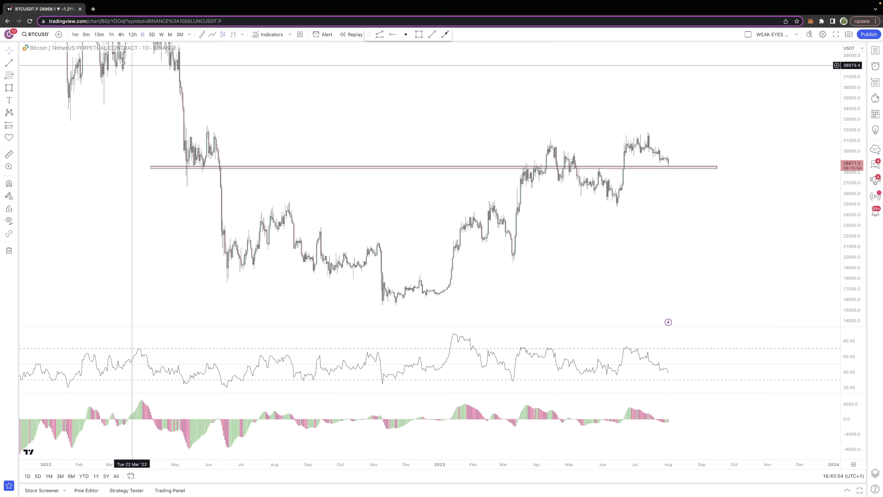
click(99, 34)
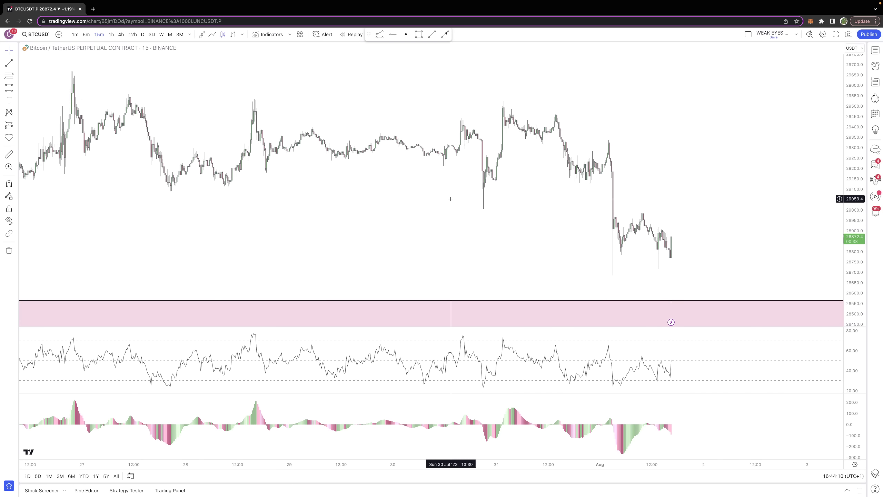
Put BTCUSDT back on daily candles, framing 2022 through August 2023 around the marked zone
click(142, 35)
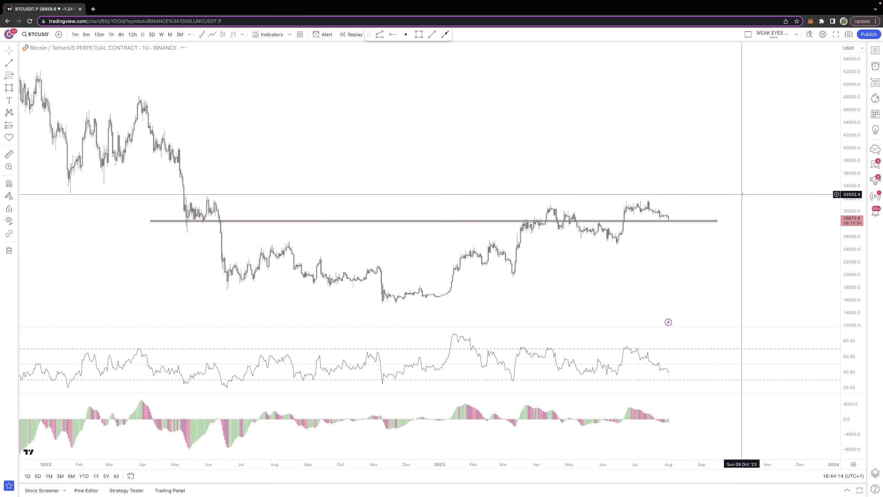
scroll(742, 195, up, 3)
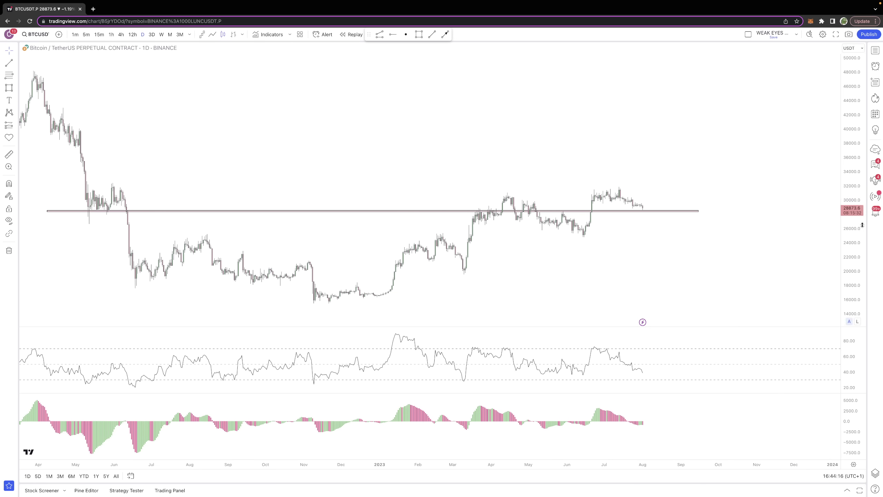
drag(863, 225, 863, 208)
scroll(731, 153, left, 3)
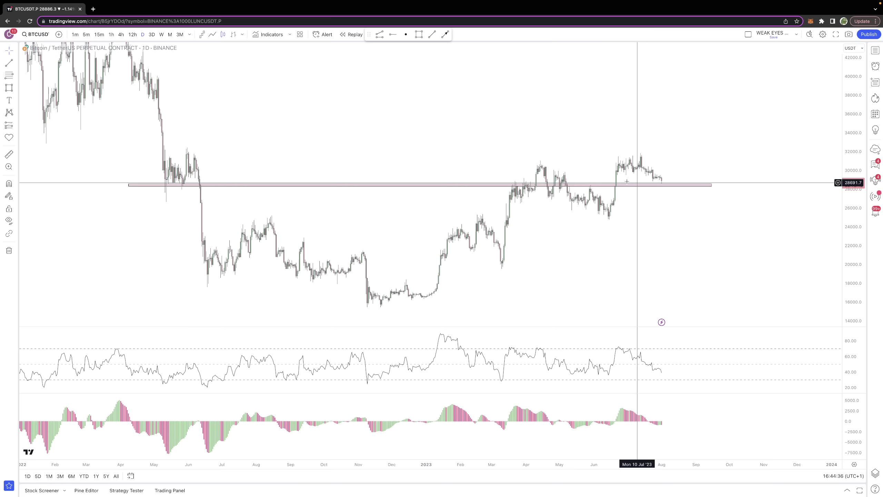
Show BTCUSDT on 4-hour candles from June to early August, price just above the pink zone
click(121, 34)
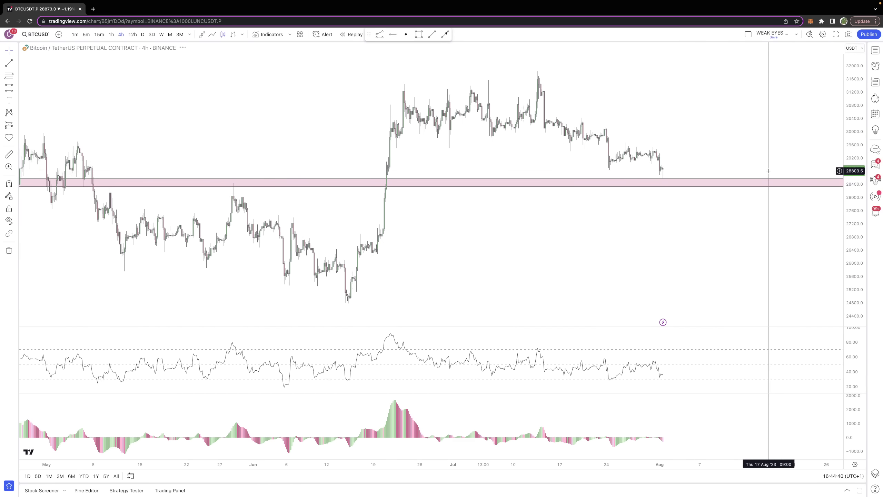
scroll(739, 169, up, 2)
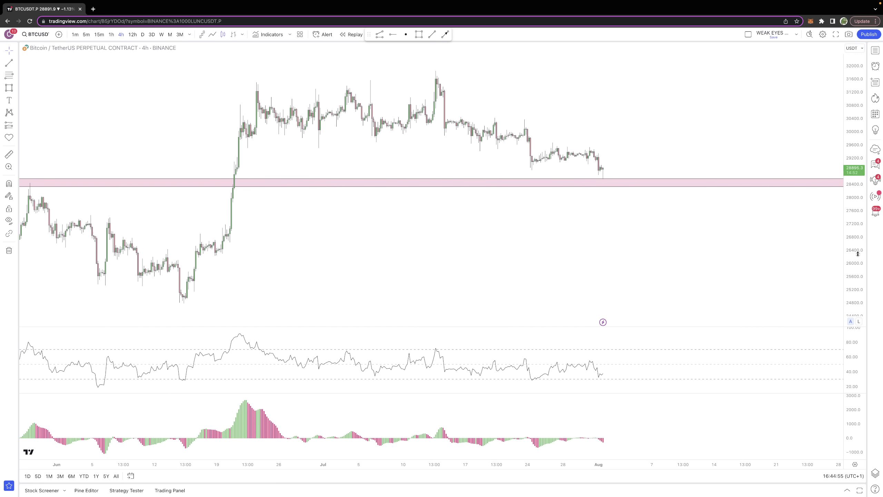
drag(742, 97, 698, 203)
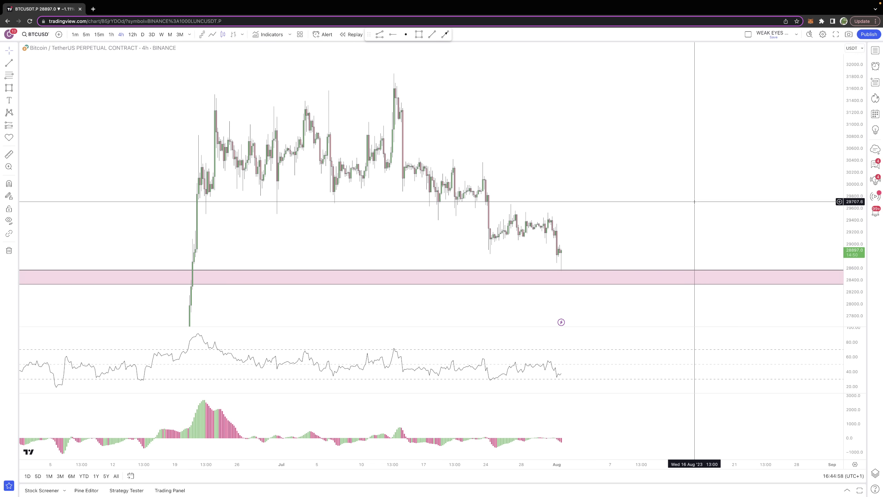
Zoom out the 4-hour BTCUSDT chart to cover late May through early August
scroll(681, 175, down, 2)
scroll(673, 175, down, 1)
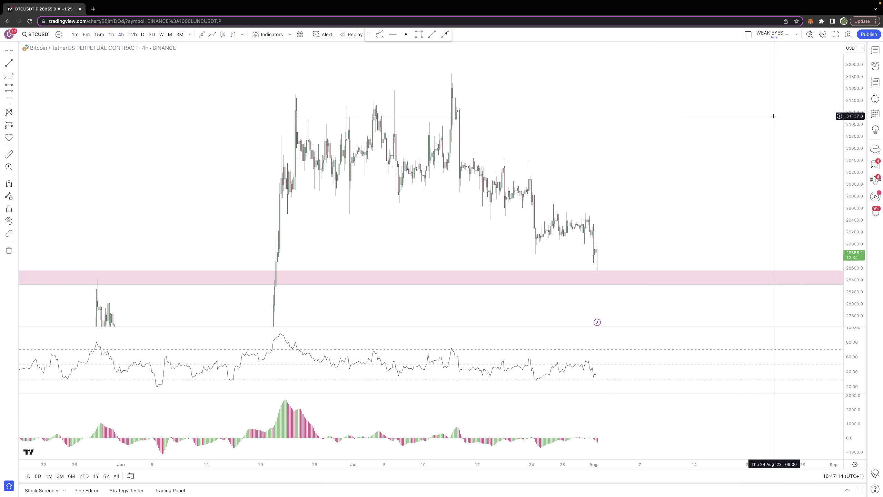
Load the ETHUSDT.P perpetual chart from the perpetual futures watchlist
click(875, 51)
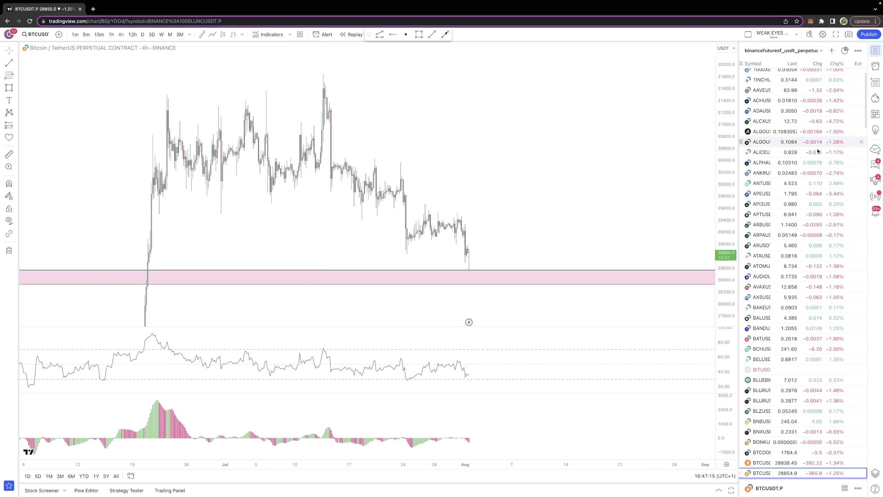
scroll(770, 277, down, 5)
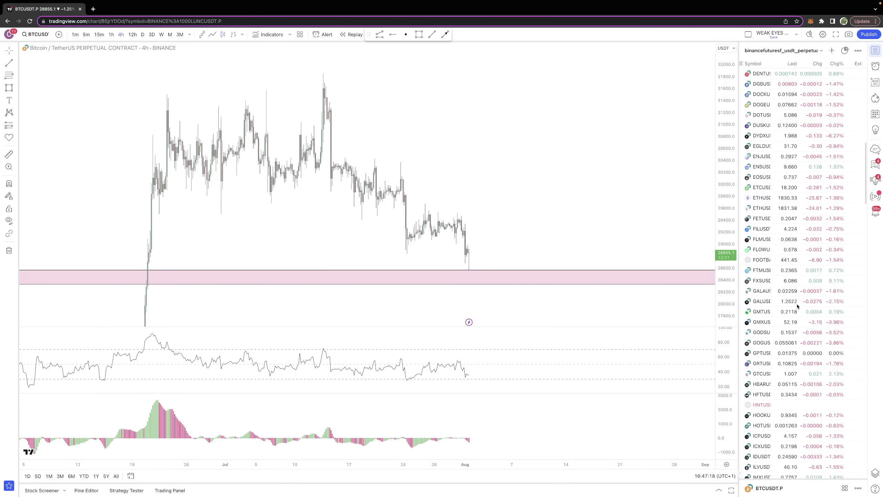
click(768, 241)
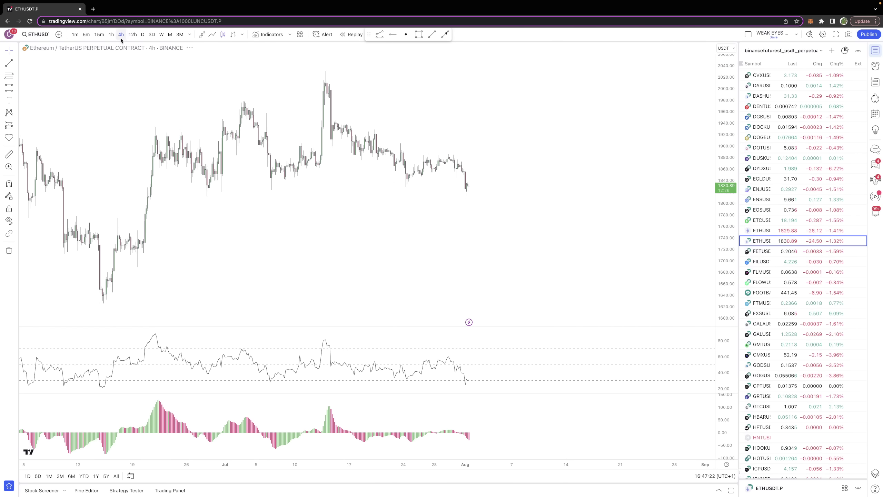
Set the Ethereum chart to 1-hour candles and close the watchlist for a full-width view
click(111, 34)
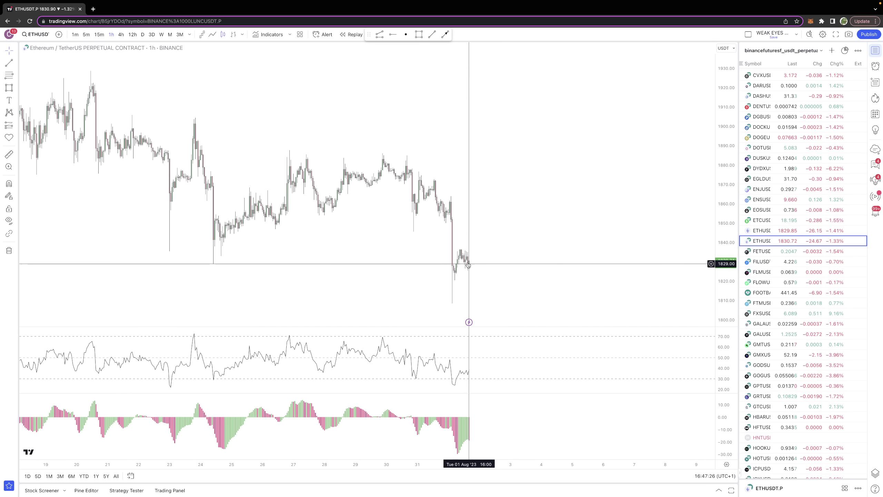
scroll(463, 314, up, 2)
scroll(692, 226, down, 3)
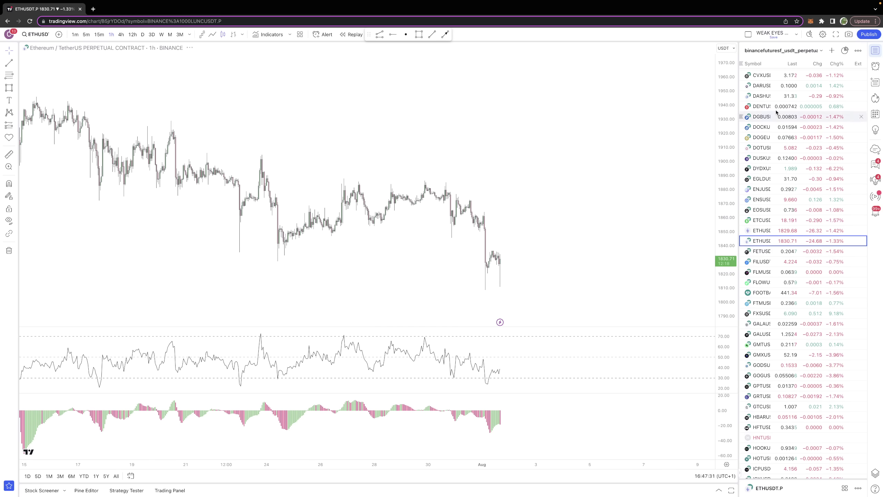
click(876, 51)
scroll(689, 189, right, 3)
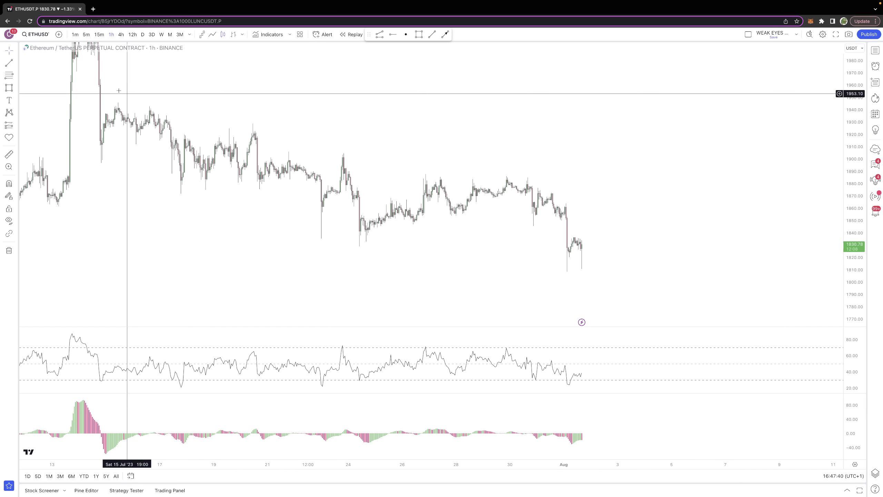
Switch ETHUSDT.P to daily candles, framing January to early August 2023 with price near 1,832
click(143, 35)
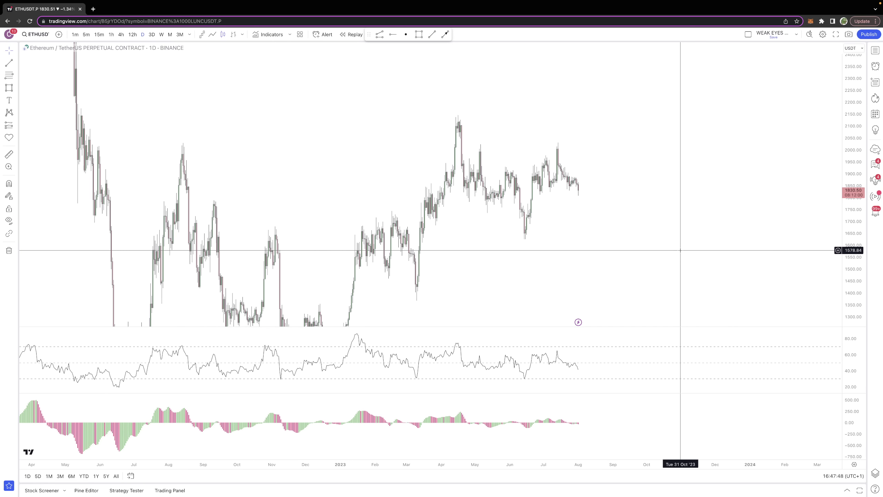
drag(610, 231, 577, 219)
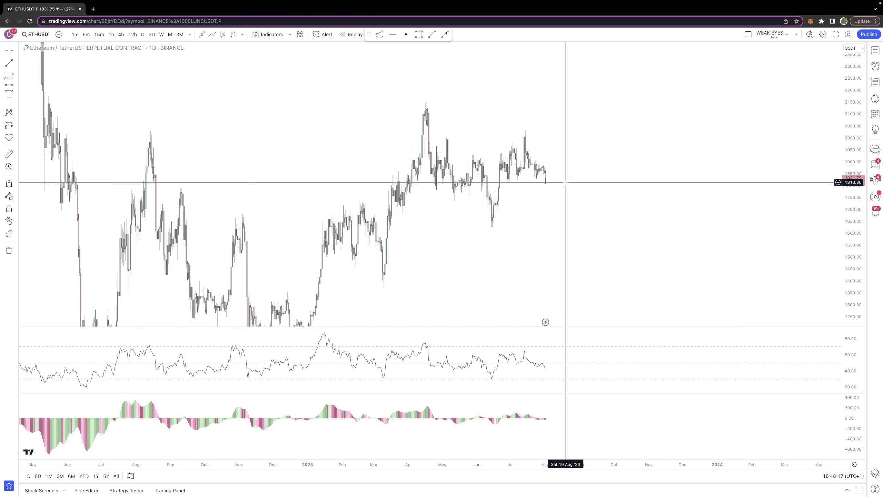
scroll(566, 183, up, 5)
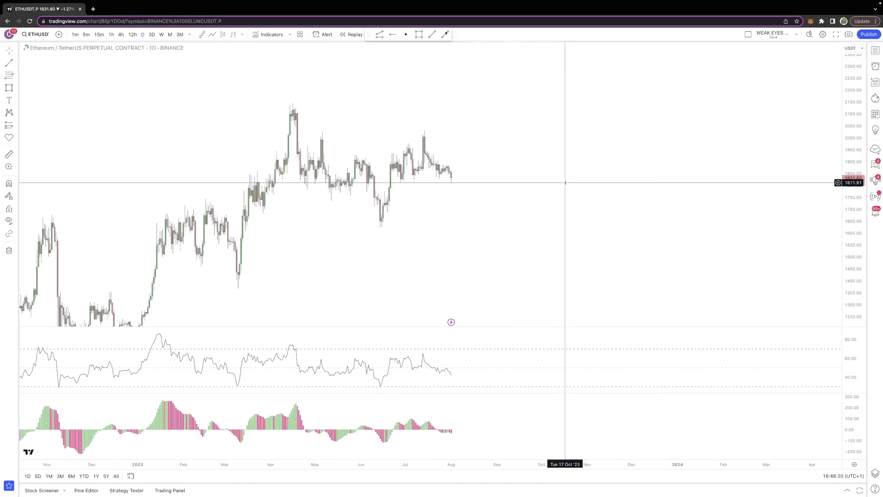
drag(837, 249, 837, 279)
drag(469, 164, 542, 213)
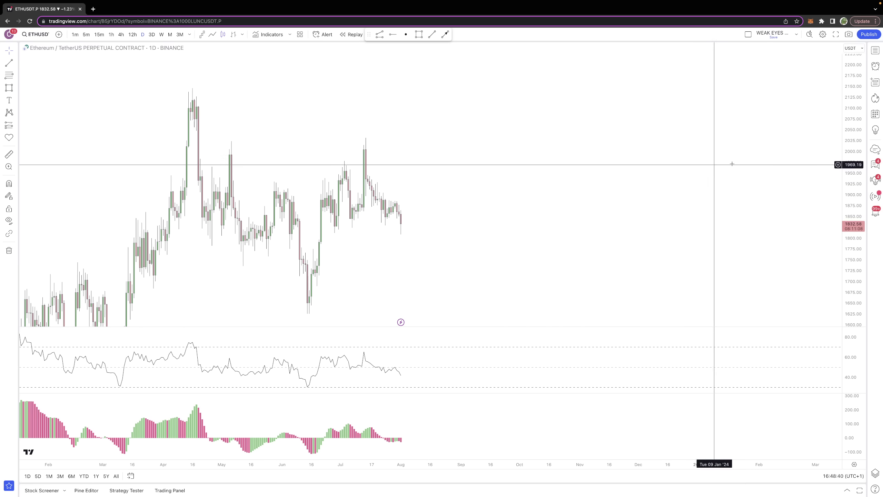
scroll(655, 187, left, 3)
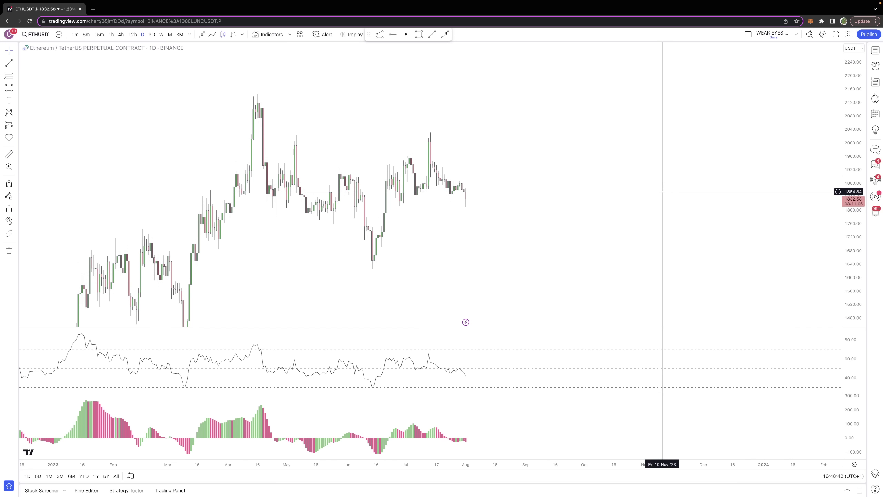
drag(856, 159, 848, 183)
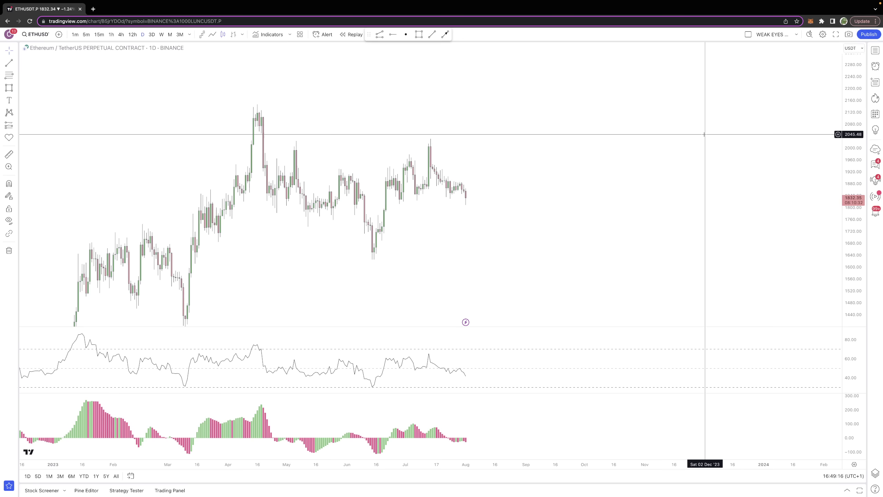
Load the SOLUSDT perpetual chart full-width, zoomed out to show September 2022 onward
click(875, 51)
scroll(788, 251, down, 5)
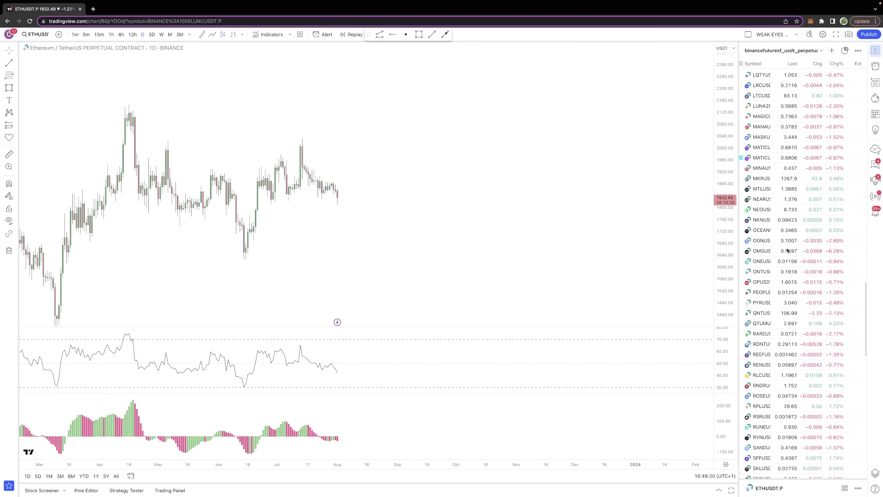
scroll(788, 249, down, 2)
scroll(786, 376, down, 1)
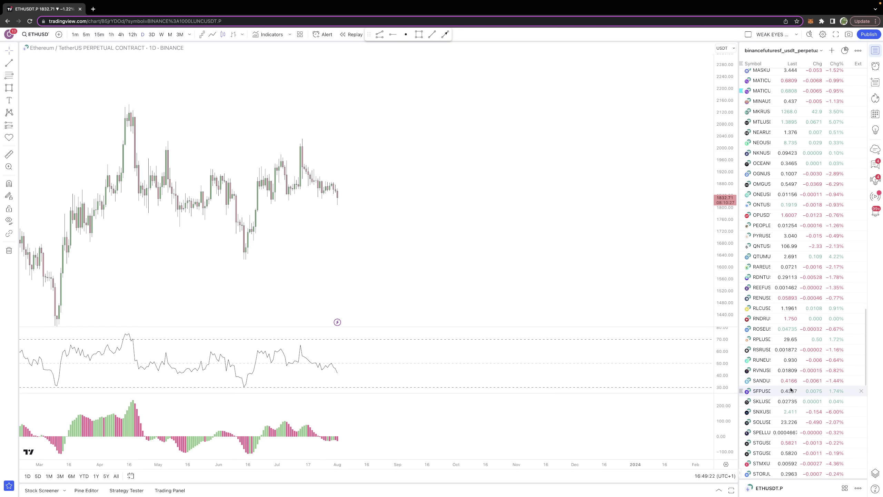
click(780, 407)
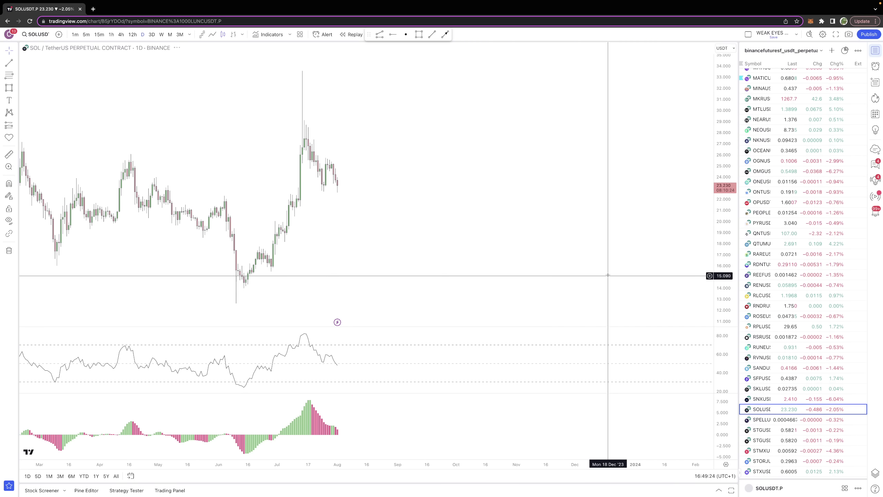
click(875, 51)
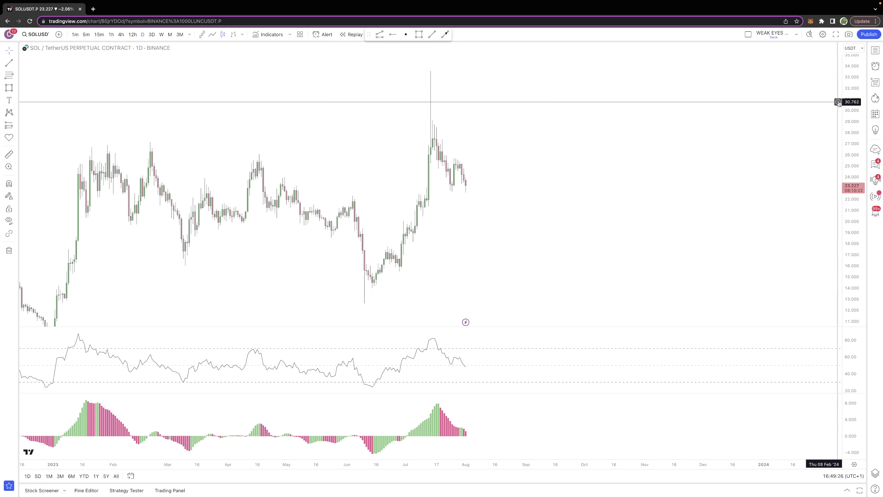
scroll(706, 183, down, 3)
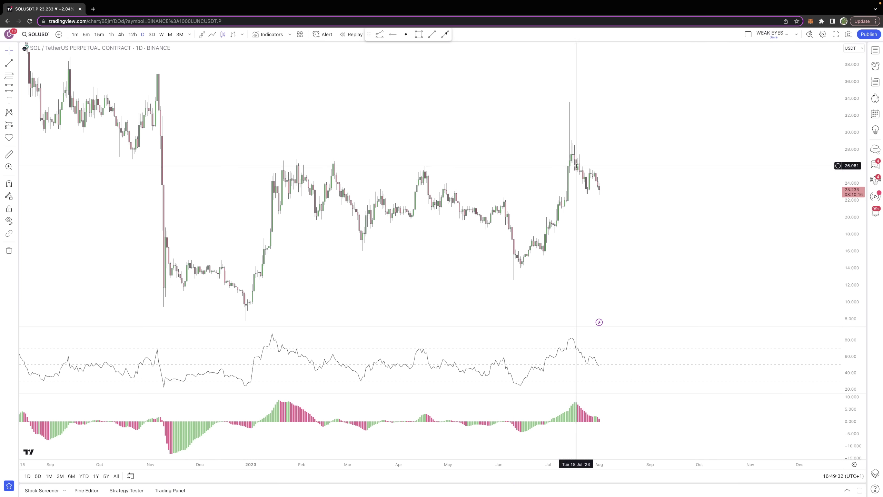
Set SOLUSDT to weekly candles and fit the full price history from late 2020
click(161, 34)
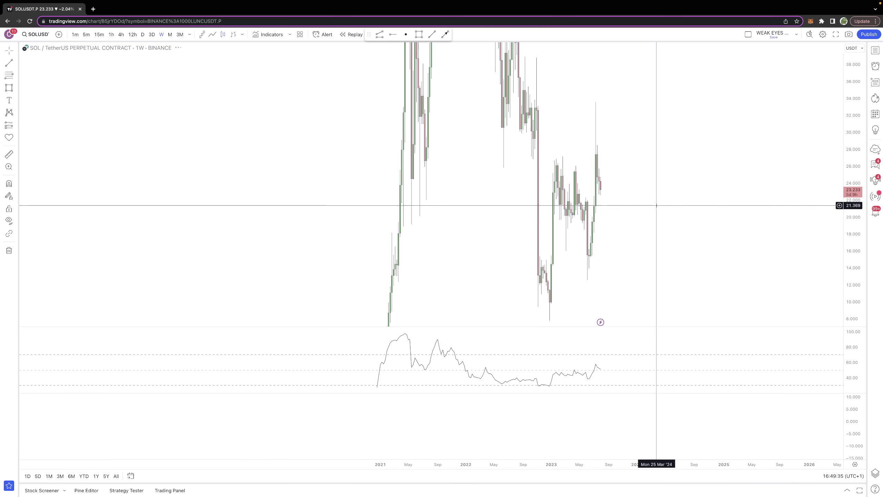
drag(846, 145, 846, 257)
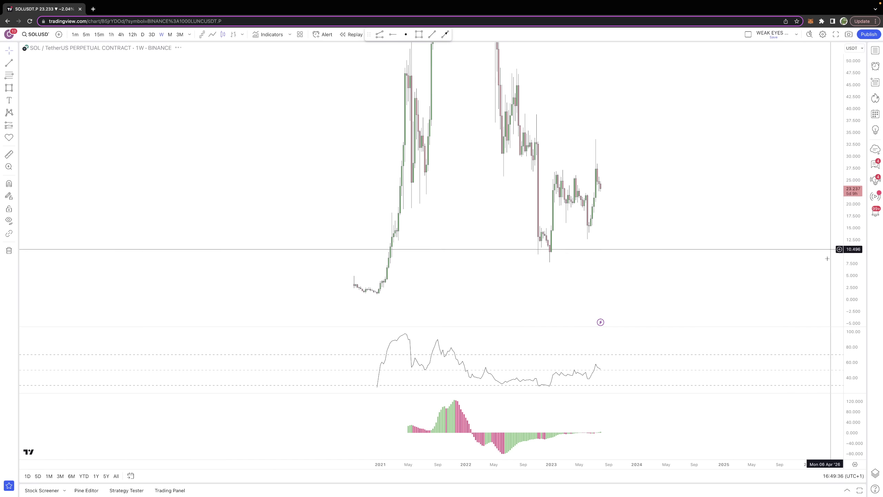
drag(789, 258, 725, 231)
drag(639, 213, 600, 219)
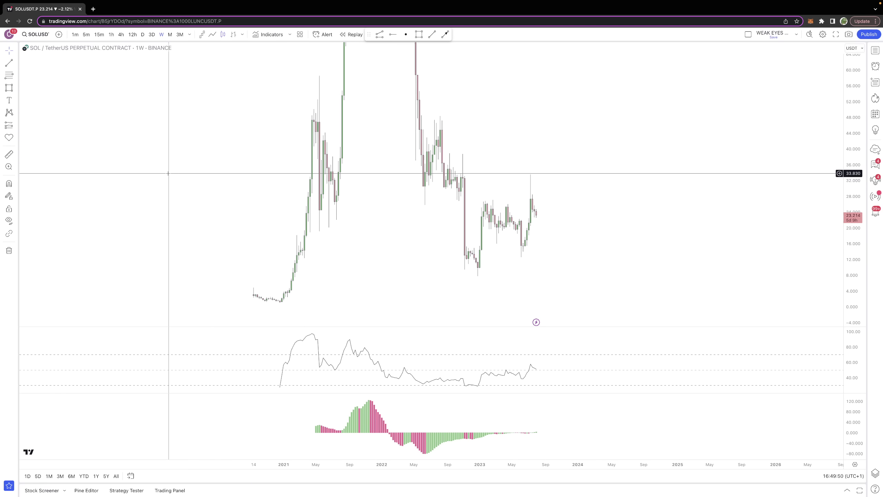
Sketch four curved arrows around the 2022 lows, 2023 range, recent dip and latest candles
click(9, 88)
click(33, 89)
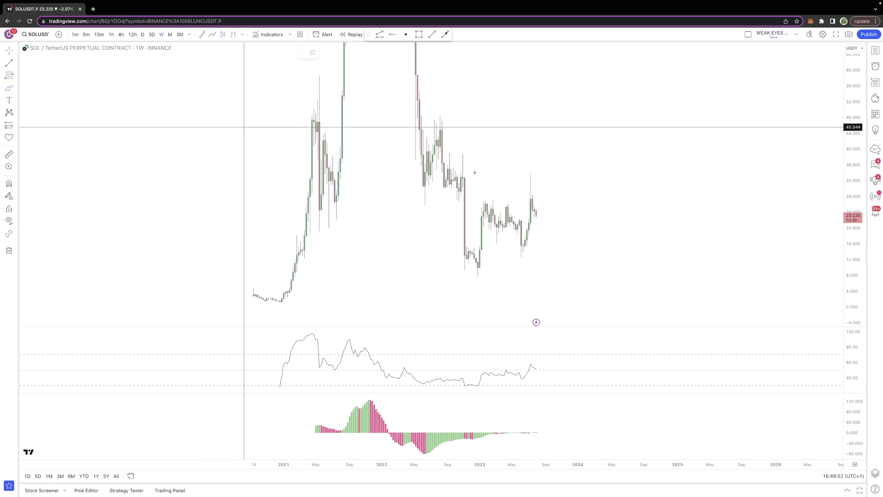
click(456, 272)
click(482, 278)
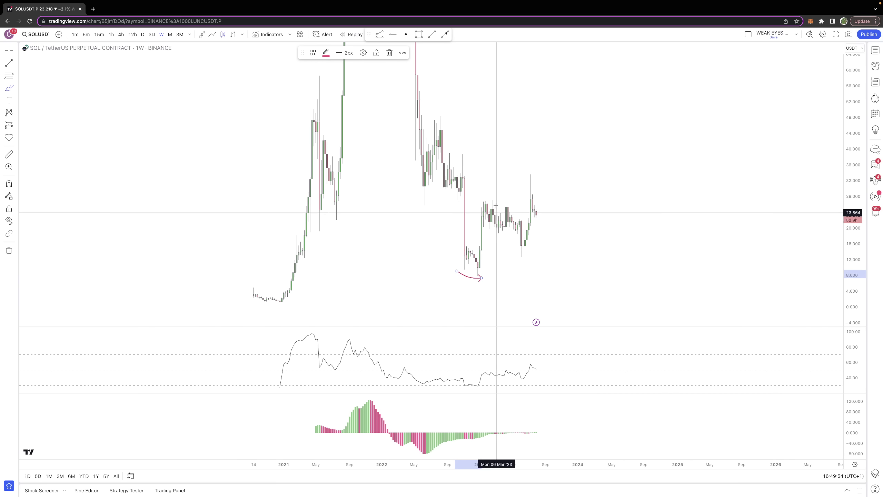
click(473, 200)
click(499, 197)
click(512, 248)
click(540, 256)
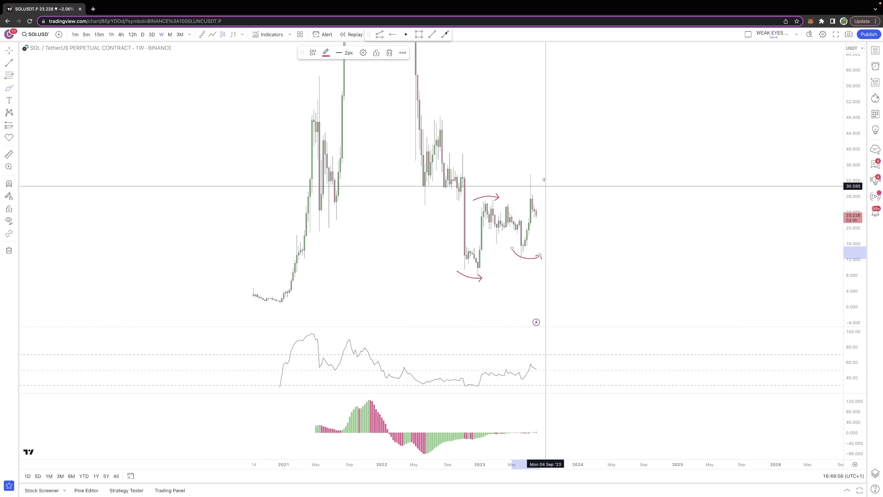
click(520, 194)
click(548, 189)
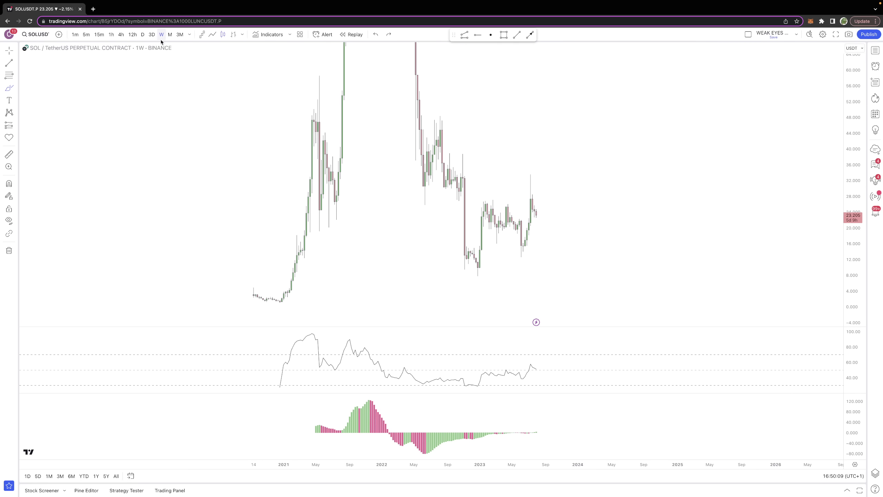
Return SOLUSDT to daily candles, auto-fit the price scale, and show the perpetual futures watchlist
click(142, 36)
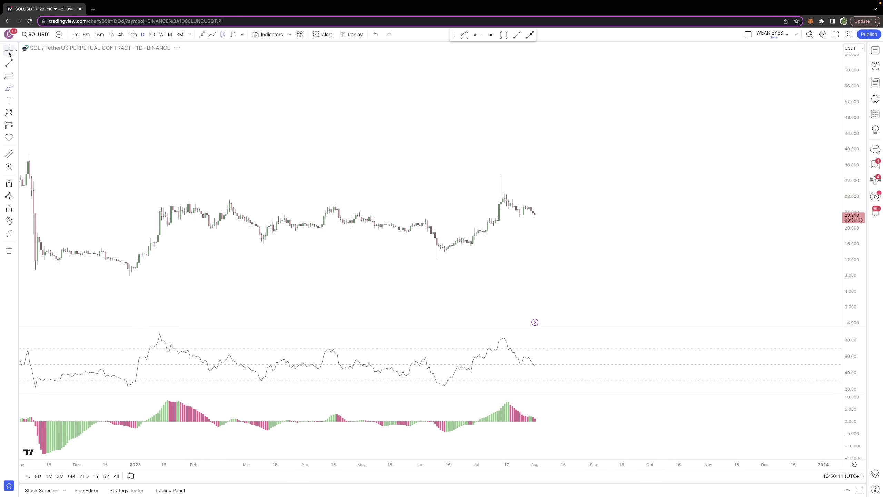
click(531, 116)
double_click(859, 117)
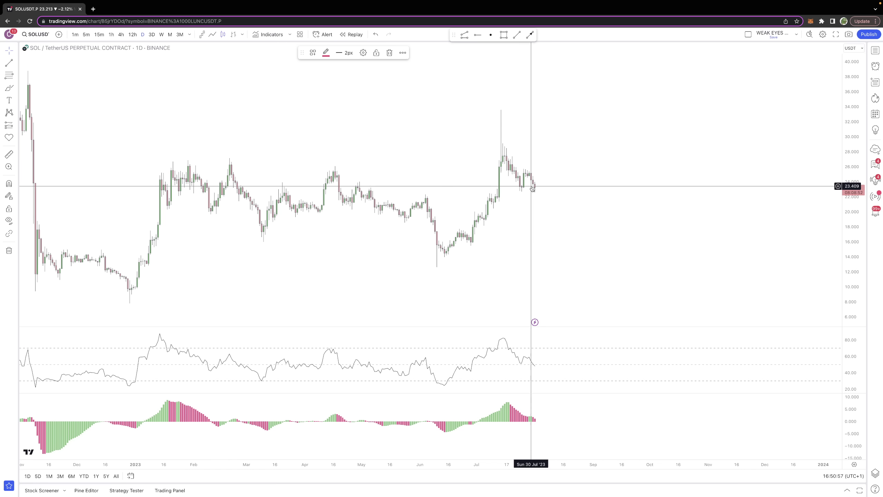
click(875, 50)
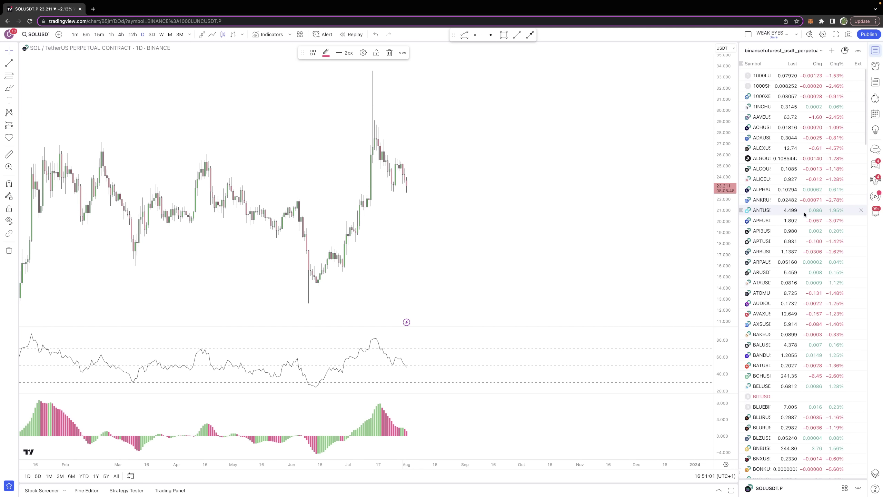
Show APEUSDT full-width on 3-day candles, zoomed into the recent wedge and divergence drawings
click(790, 221)
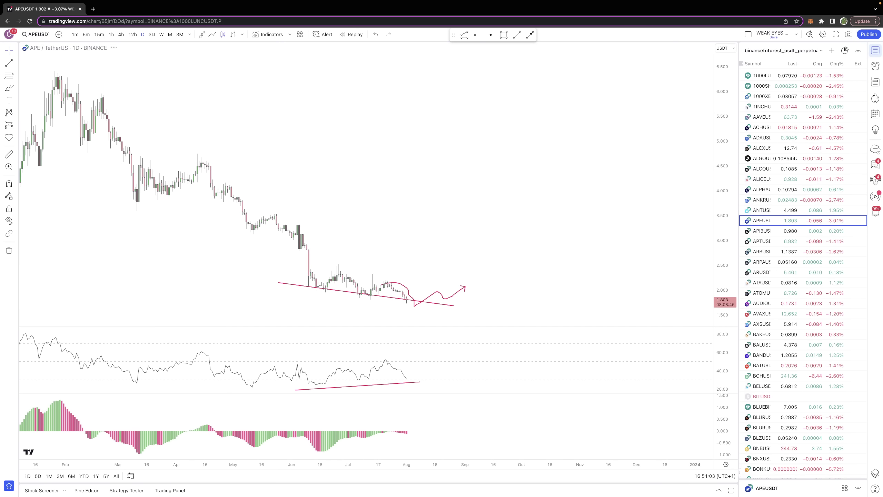
click(877, 51)
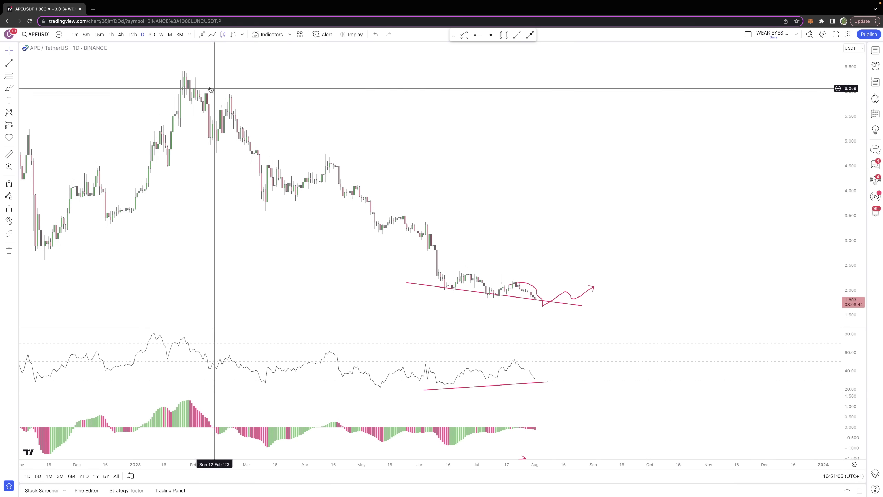
click(152, 34)
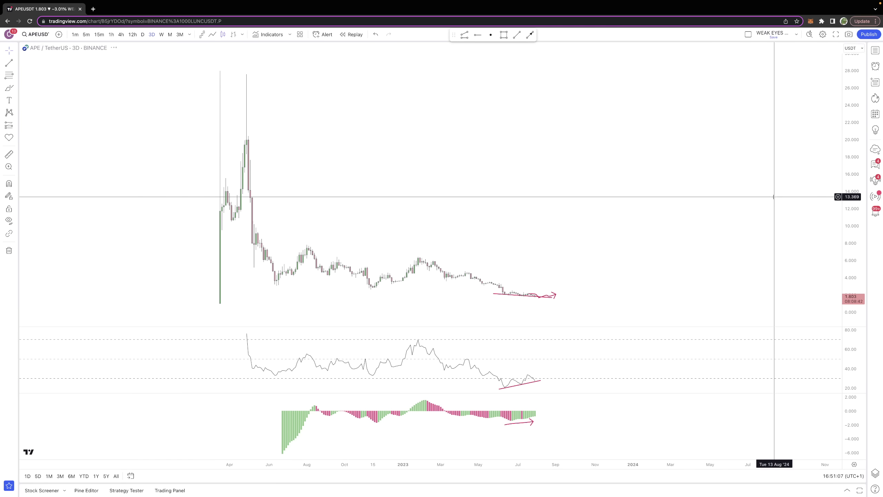
scroll(702, 179, up, 5)
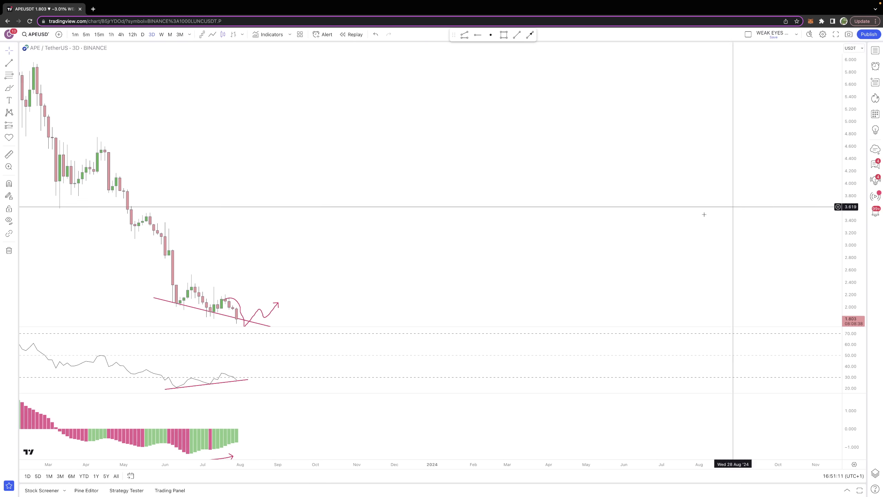
scroll(671, 128, left, 8)
drag(852, 244, 852, 195)
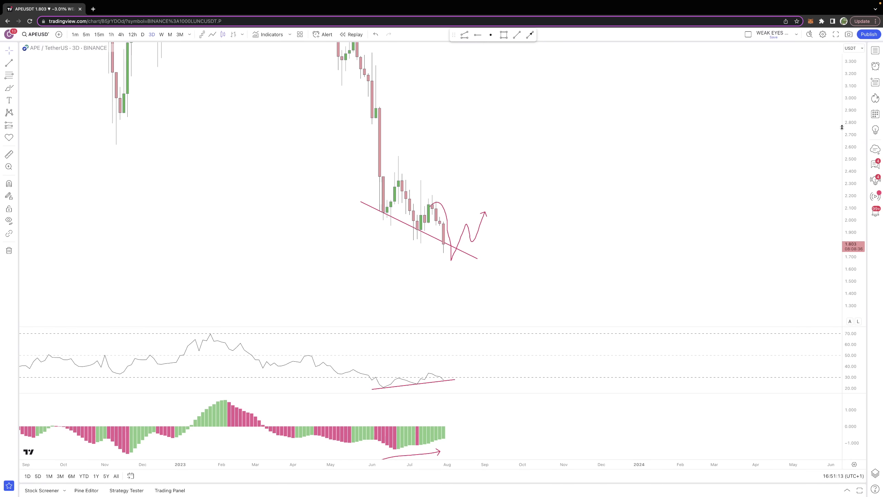
drag(668, 139, 632, 133)
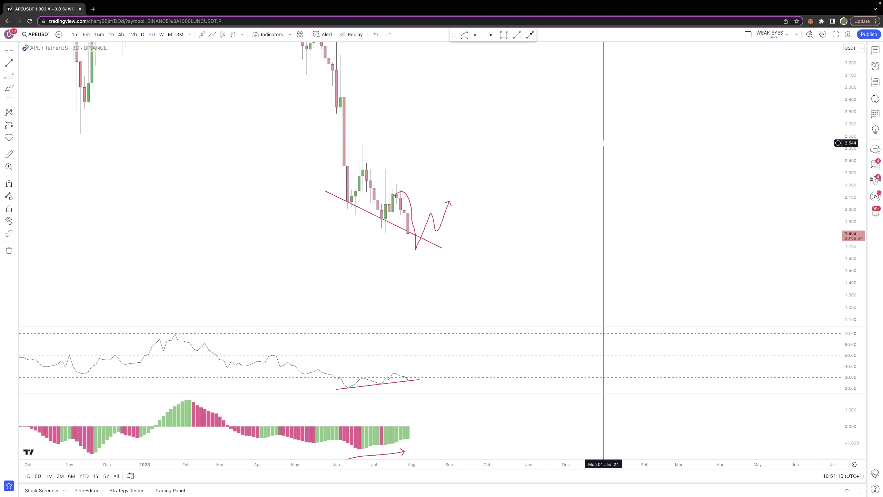
scroll(602, 144, left, 3)
drag(847, 156, 847, 164)
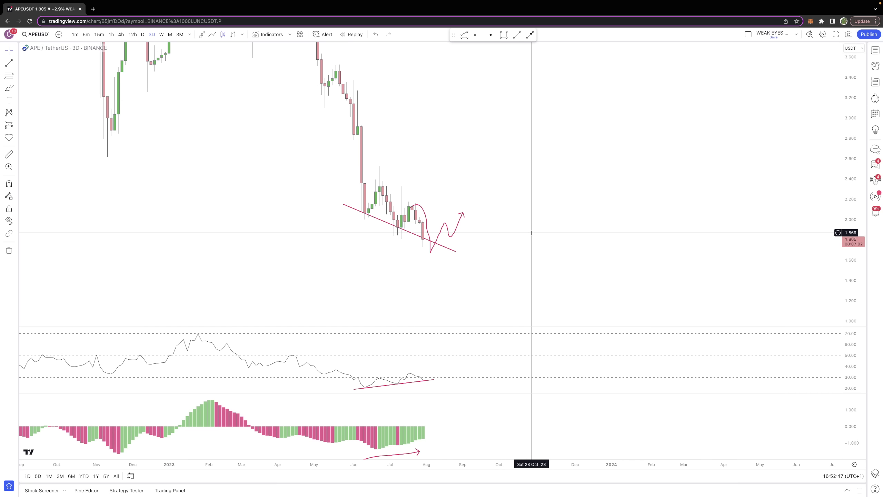
Show the watchlist panel beside the chart and switch it to the Index watchlist
click(876, 50)
click(783, 51)
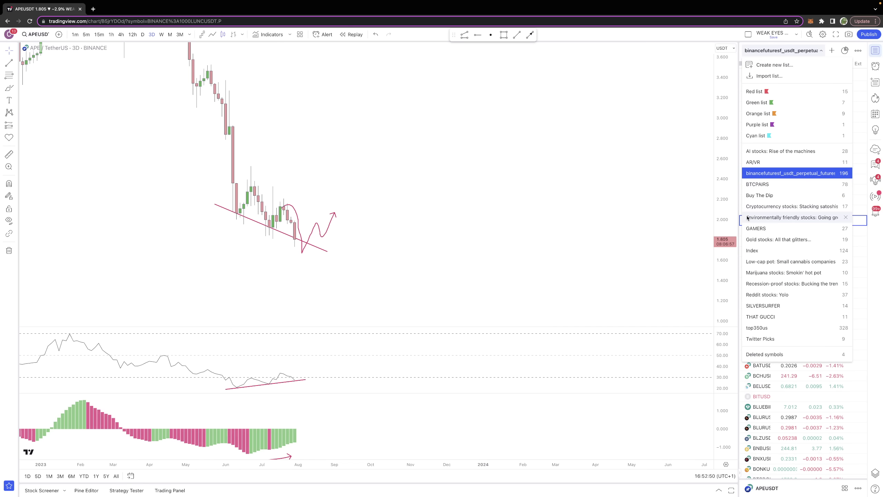
click(756, 251)
Scroll down the Index list and load the NAS100 chart
scroll(794, 234, down, 1)
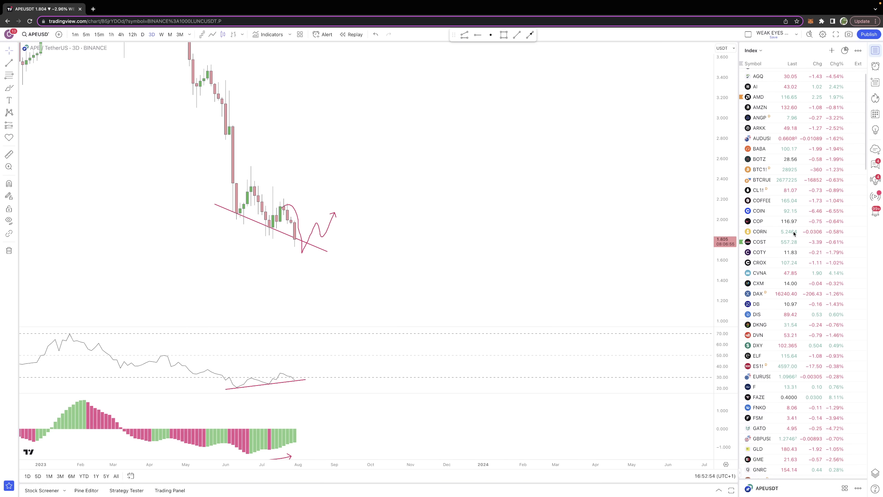
scroll(794, 234, down, 10)
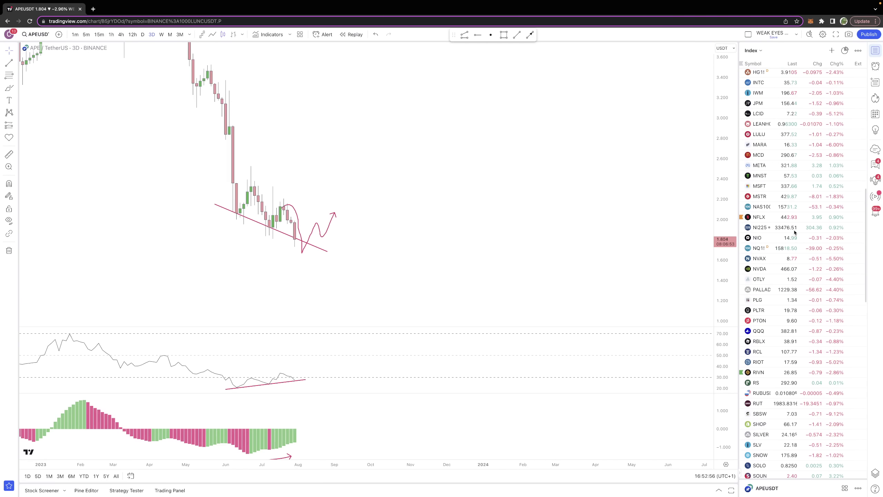
scroll(795, 233, down, 3)
scroll(795, 233, down, 3)
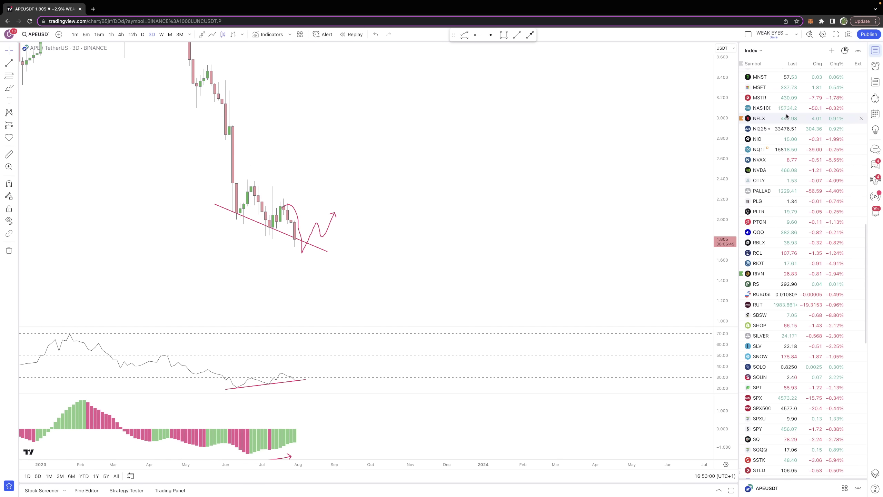
click(786, 109)
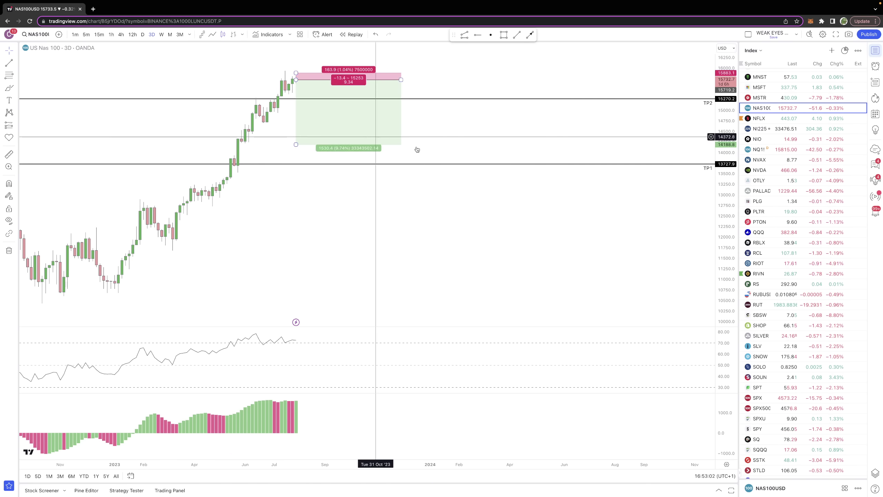
Hide the watchlist, scroll back in time and compress the price scale until TP3 at 17103.8 is visible
click(875, 51)
scroll(548, 207, left, 5)
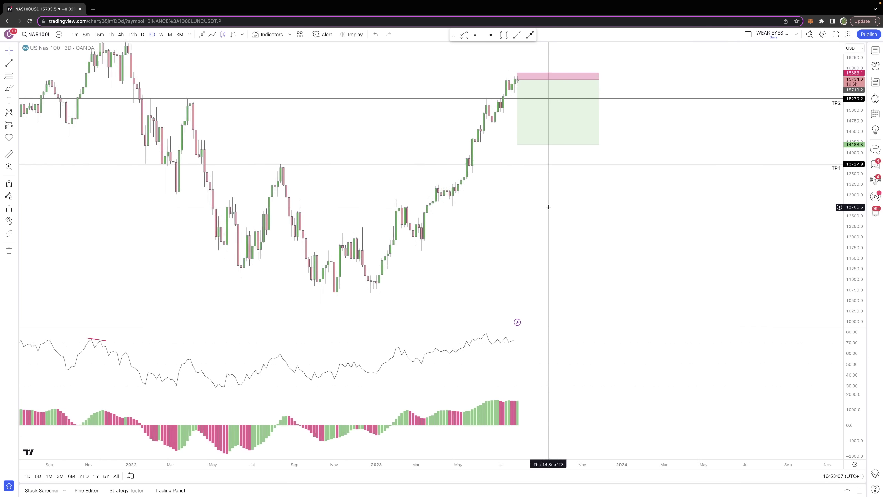
scroll(549, 207, left, 3)
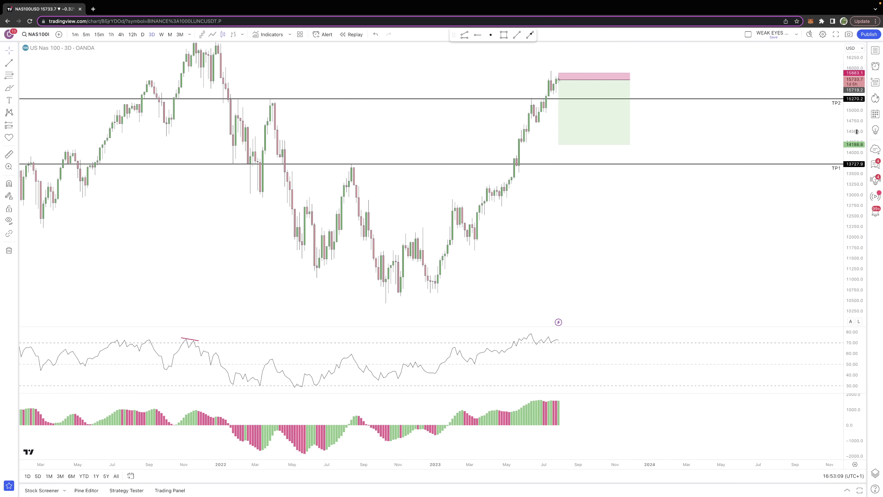
drag(857, 131, 633, 182)
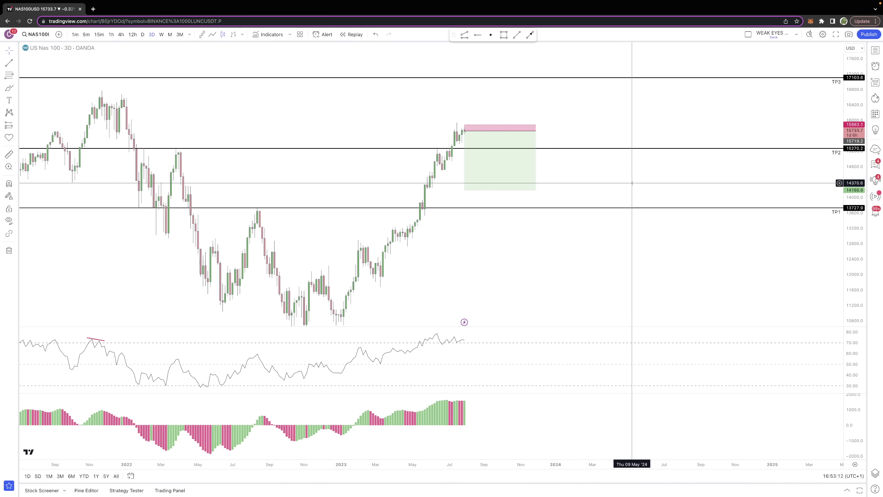
scroll(632, 182, left, 2)
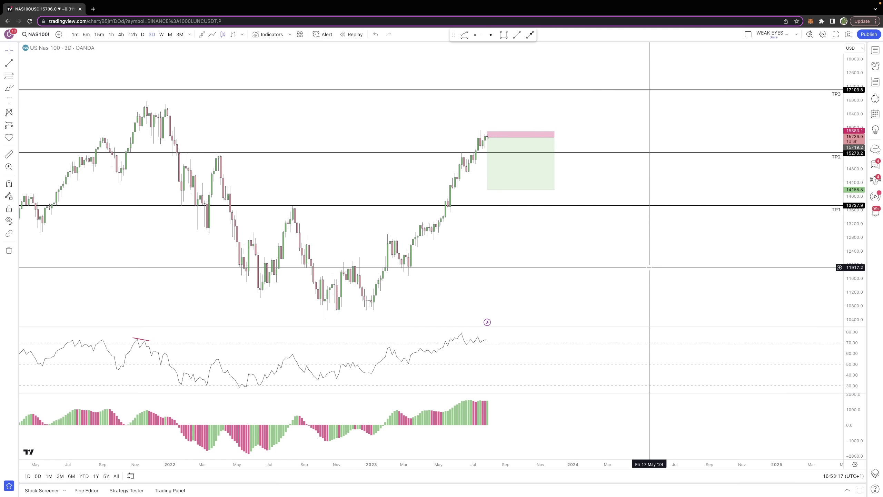
click(876, 472)
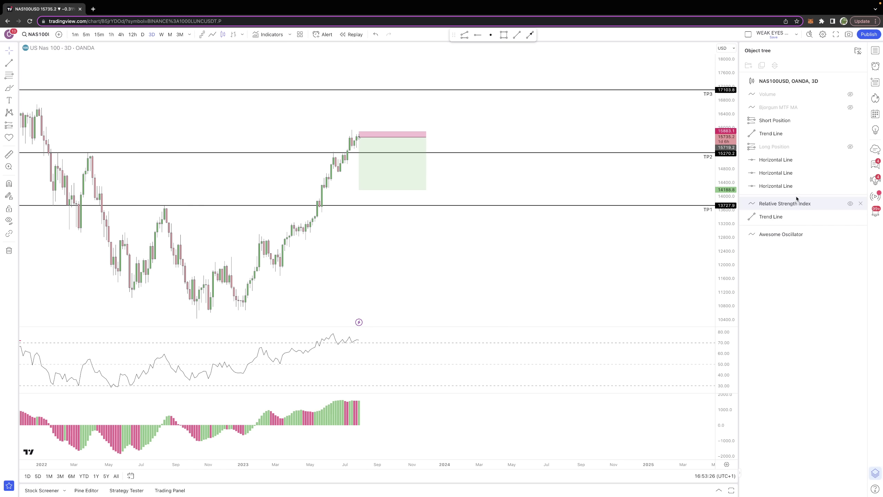
click(850, 146)
click(365, 147)
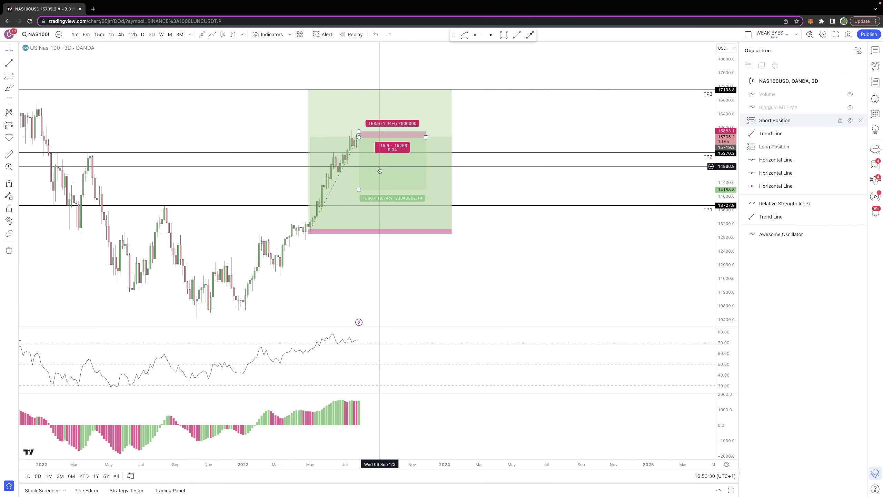
key(Escape)
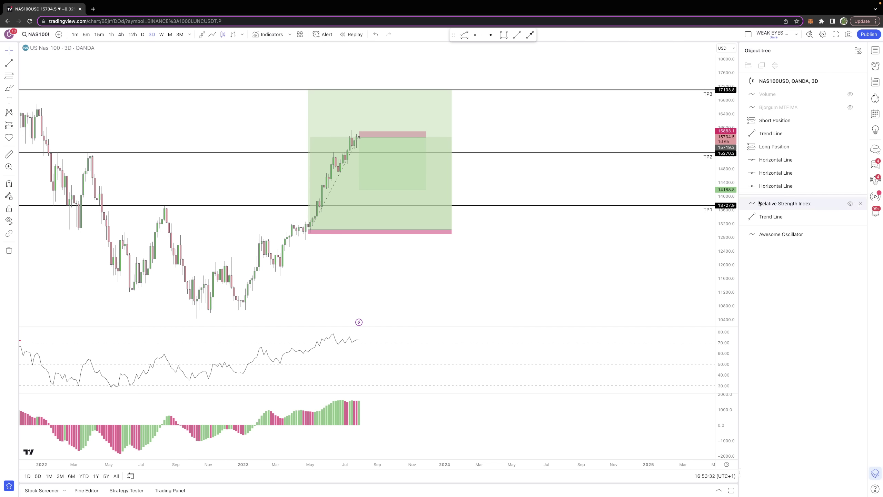
click(851, 147)
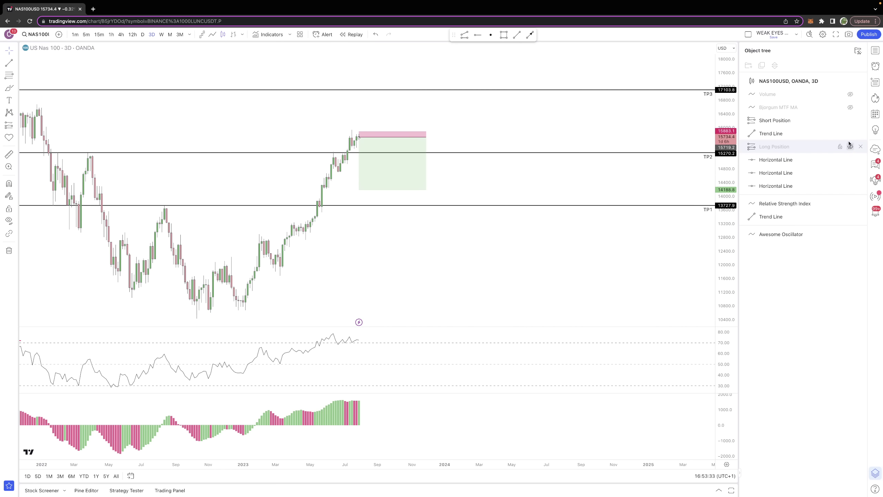
click(874, 472)
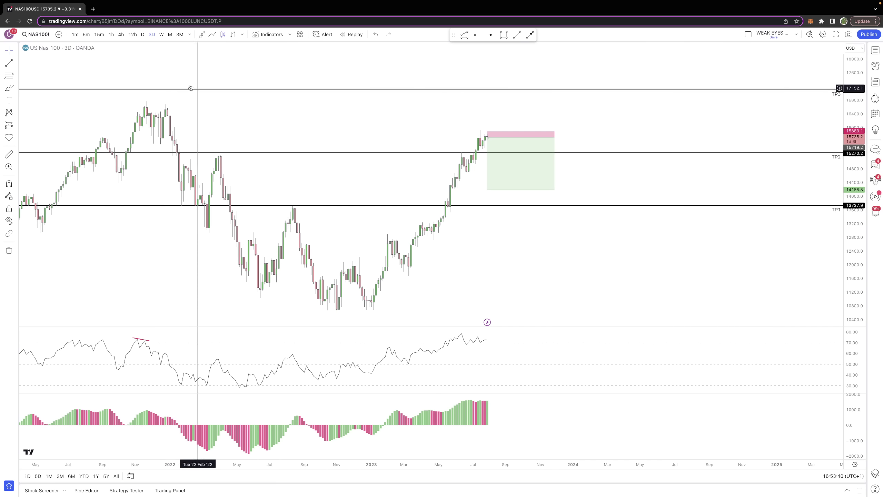
click(121, 35)
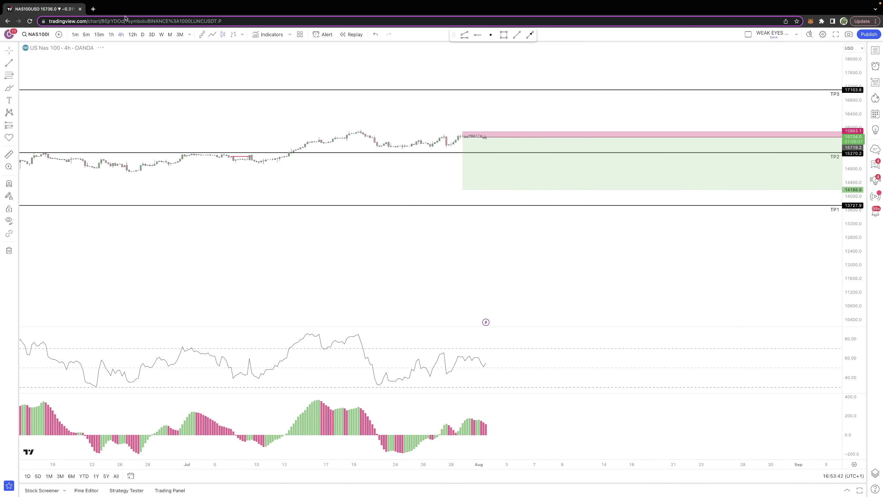
text(3D)
key(Return)
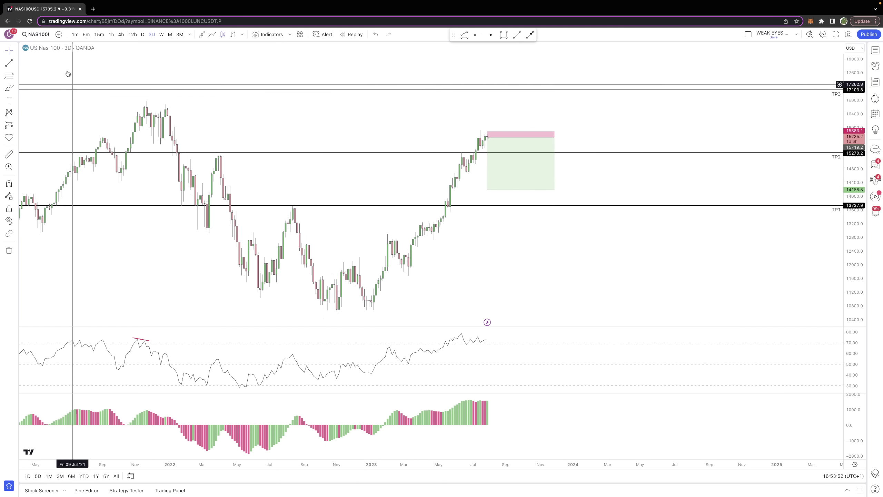
click(143, 34)
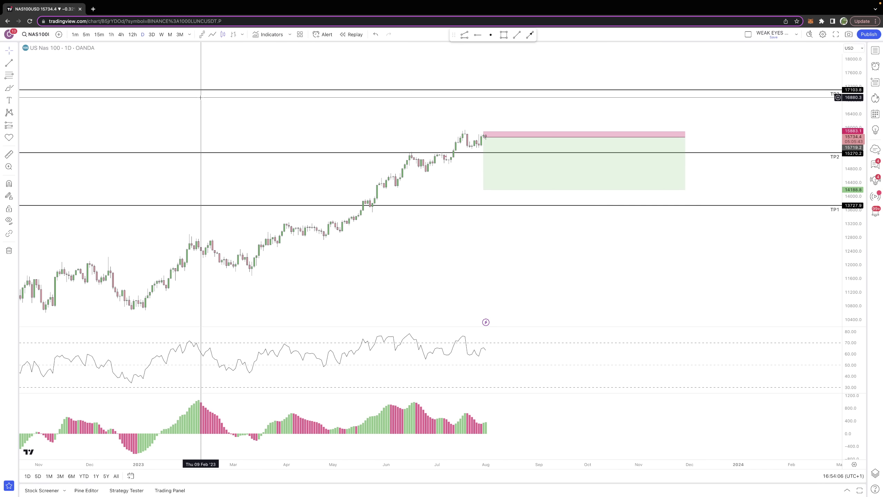
click(152, 35)
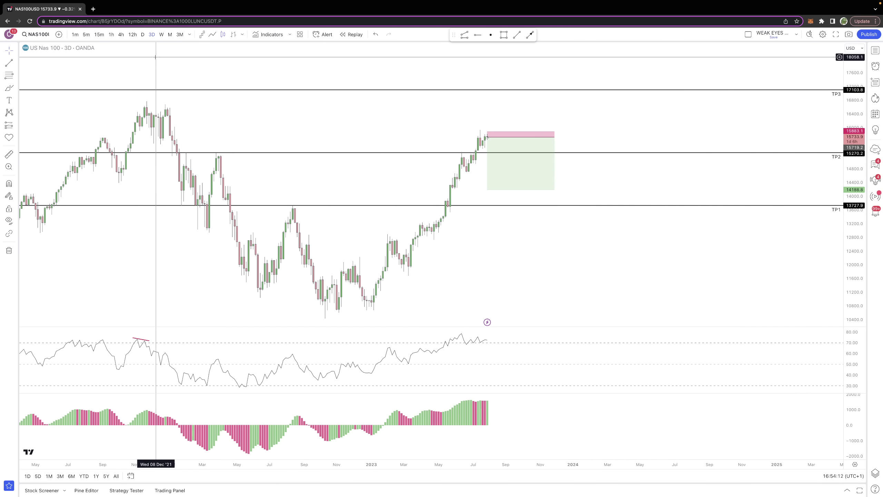
click(506, 136)
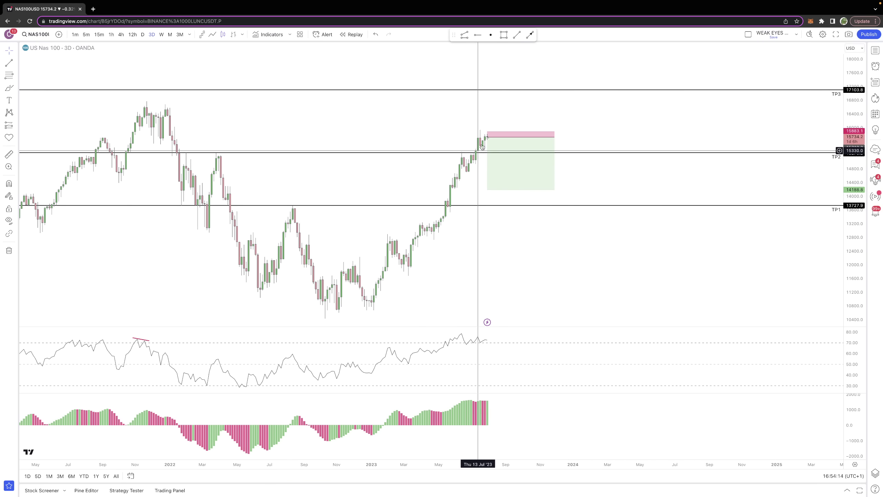
click(714, 81)
click(875, 51)
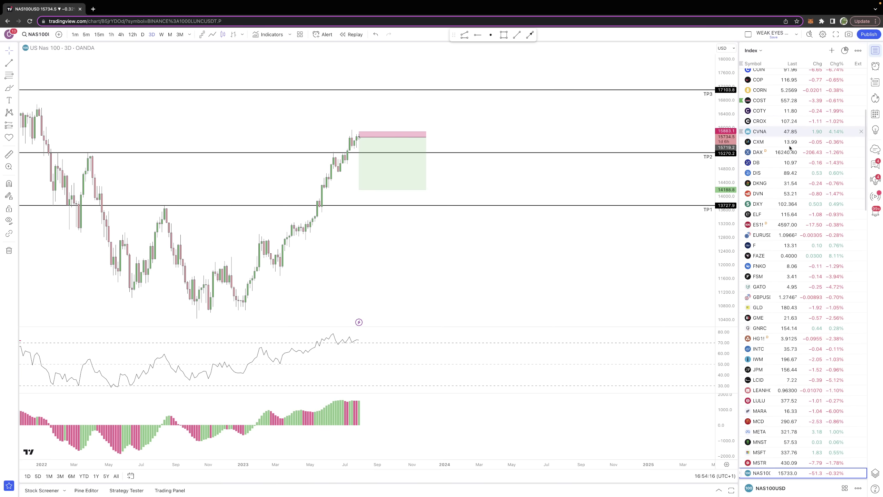
scroll(798, 205, down, 10)
scroll(798, 205, down, 5)
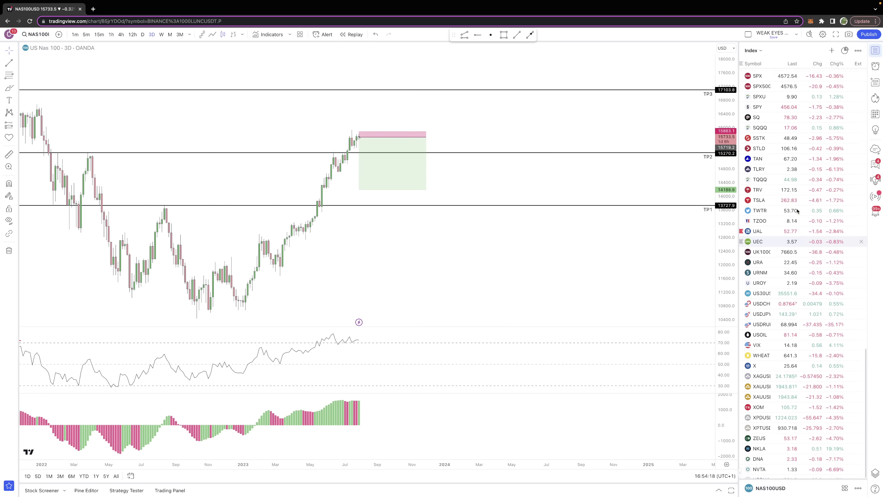
click(786, 139)
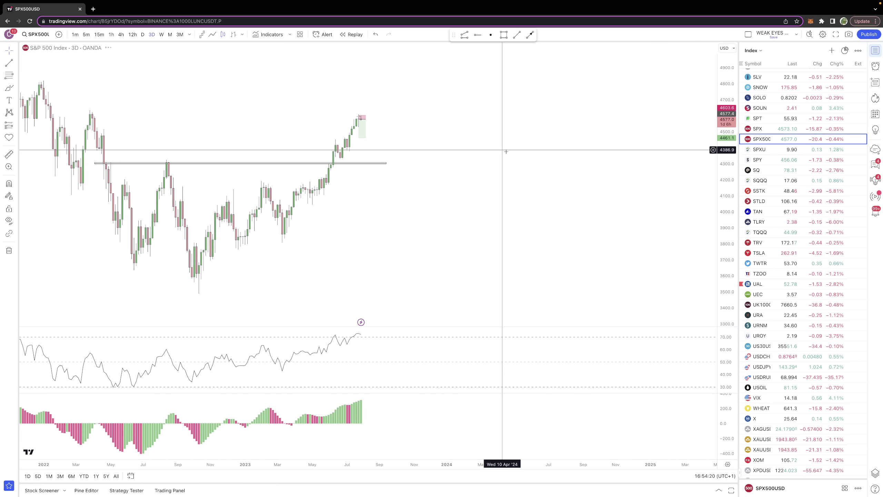
click(143, 34)
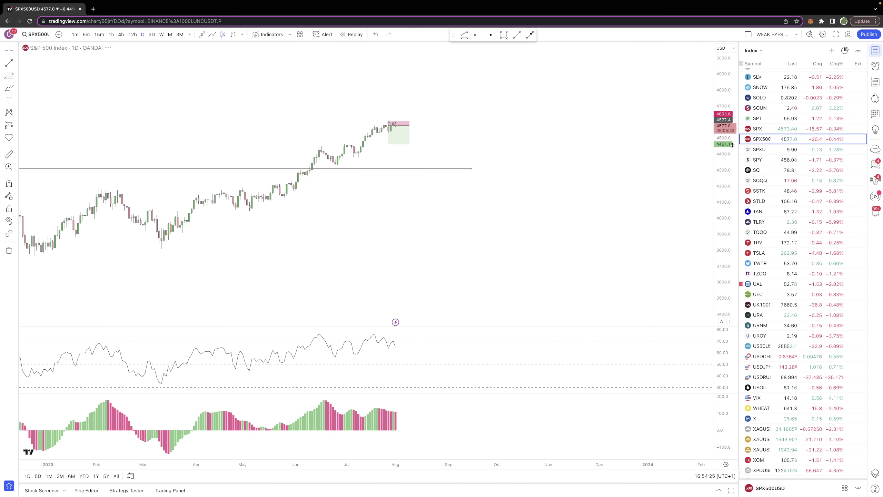
scroll(548, 138, up, 3)
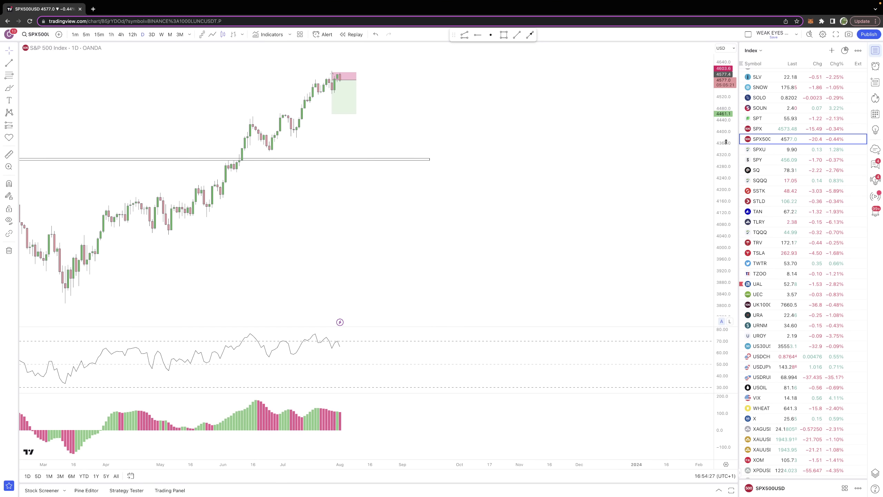
drag(536, 163, 588, 152)
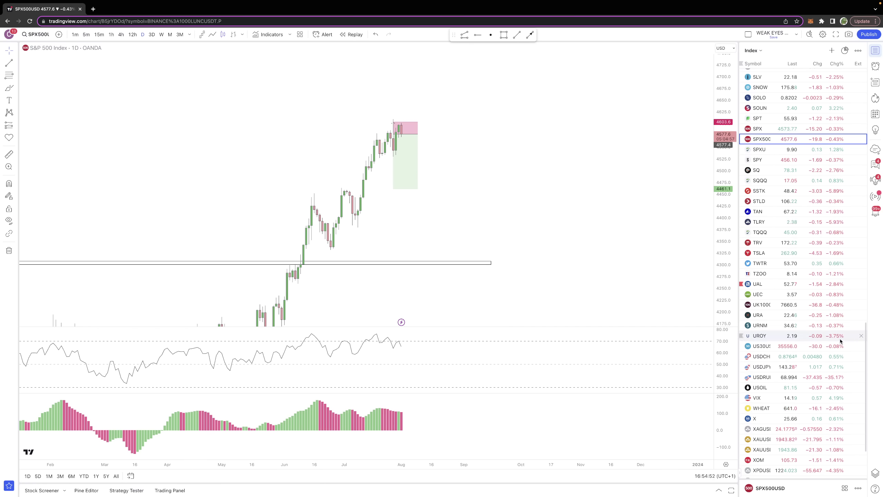
scroll(841, 339, down, 3)
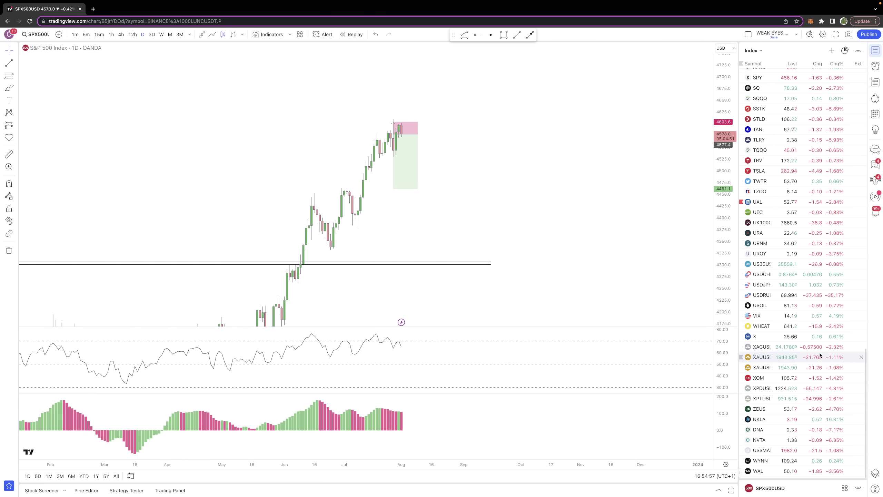
scroll(819, 358, up, 10)
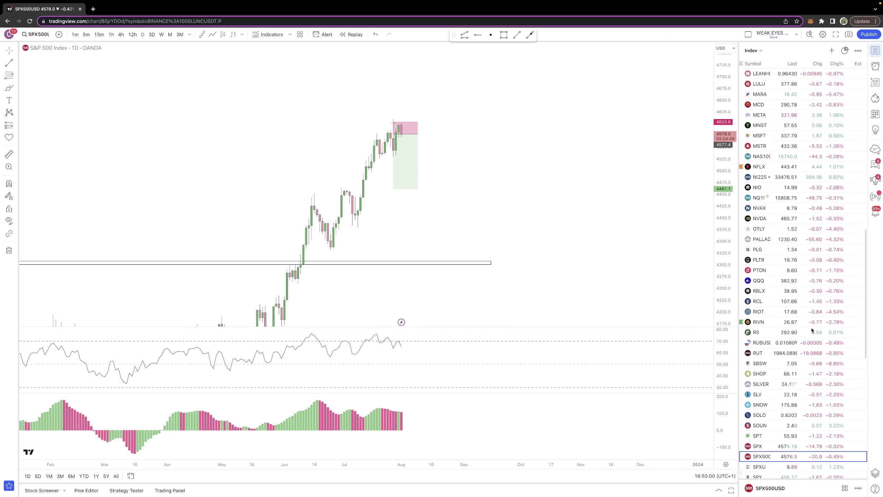
scroll(815, 285, up, 2)
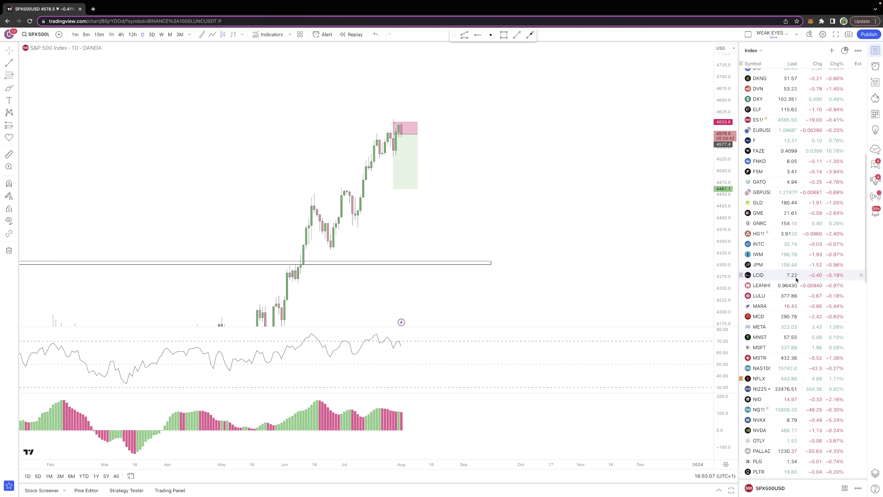
scroll(796, 279, up, 8)
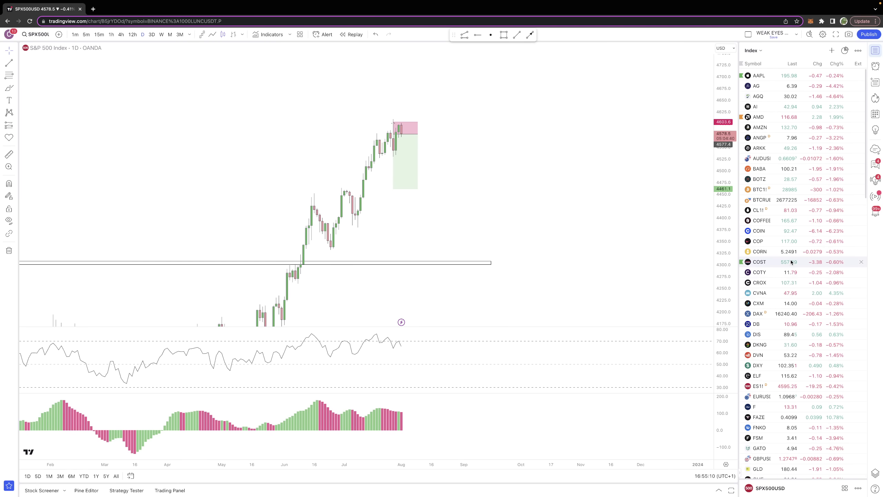
Load AMD's daily chart, zoomed out and recentred to span mid-2022 through August 2023
click(793, 117)
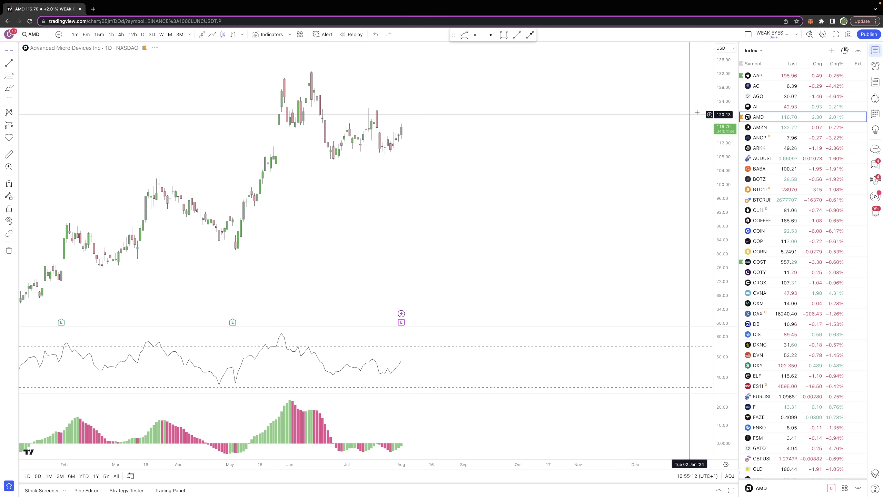
scroll(486, 210, down, 3)
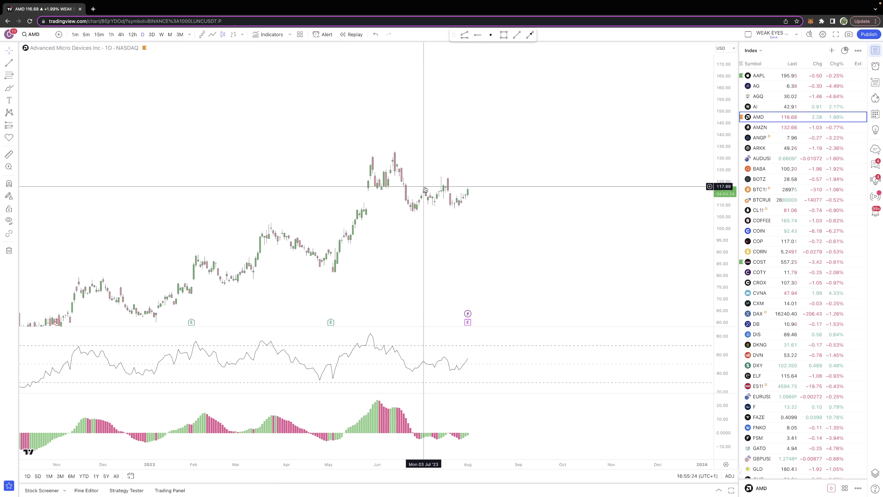
scroll(610, 195, down, 1)
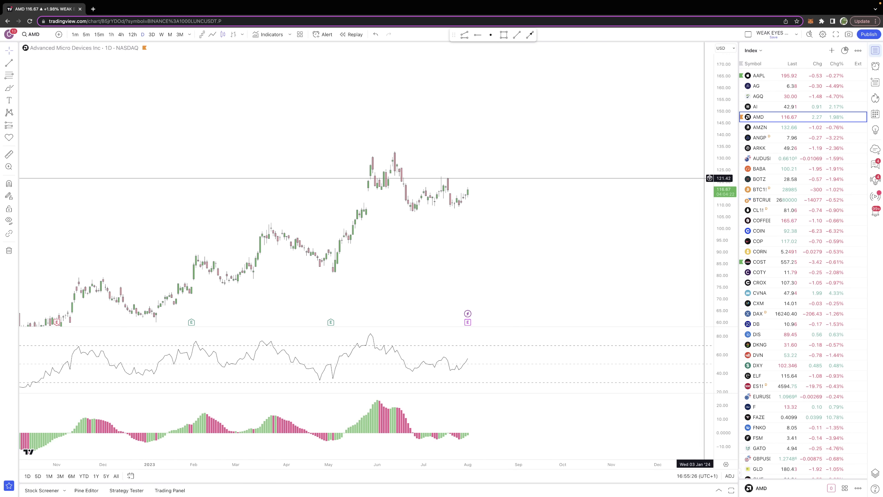
scroll(602, 235, down, 2)
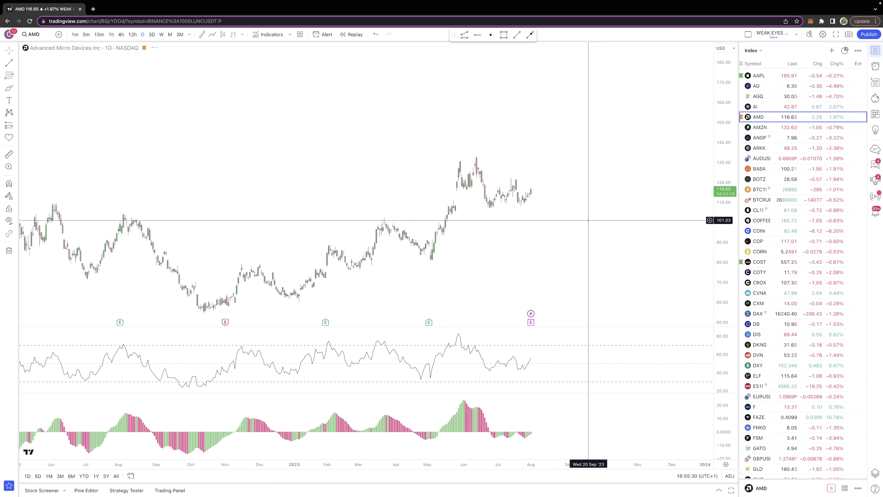
drag(586, 213, 560, 202)
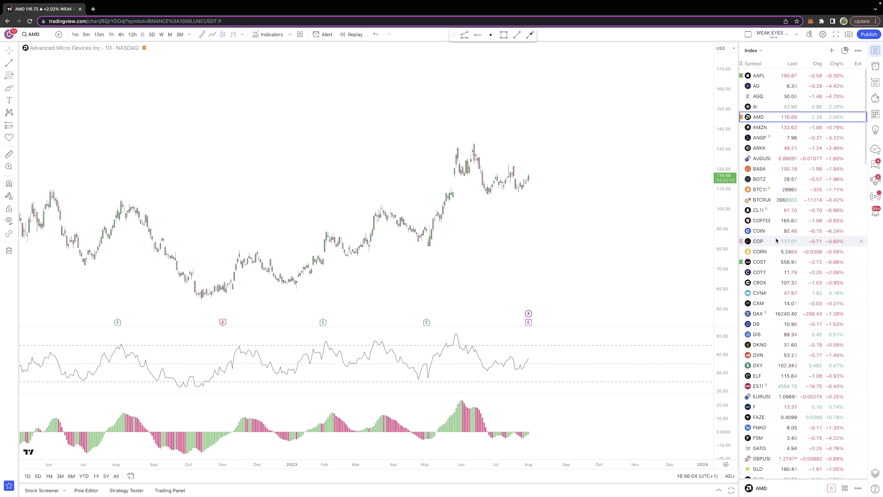
scroll(783, 237, down, 3)
scroll(787, 234, down, 1)
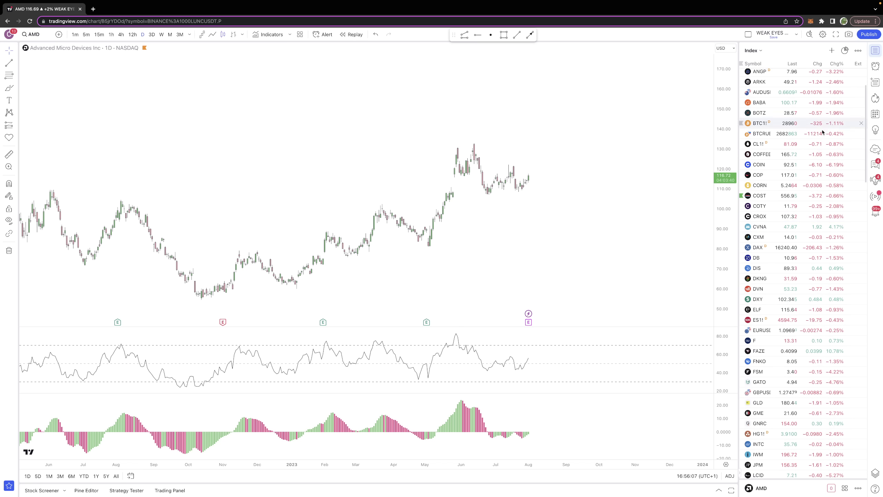
scroll(800, 229, down, 15)
scroll(813, 230, up, 10)
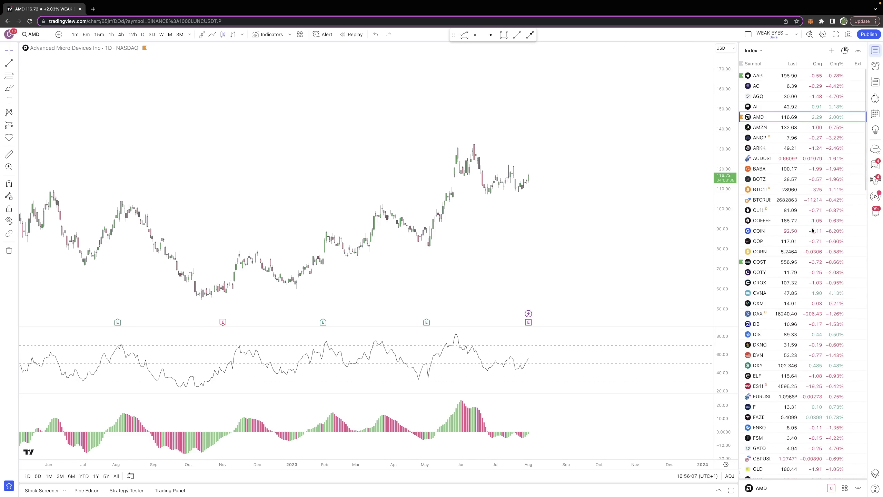
scroll(811, 244, down, 15)
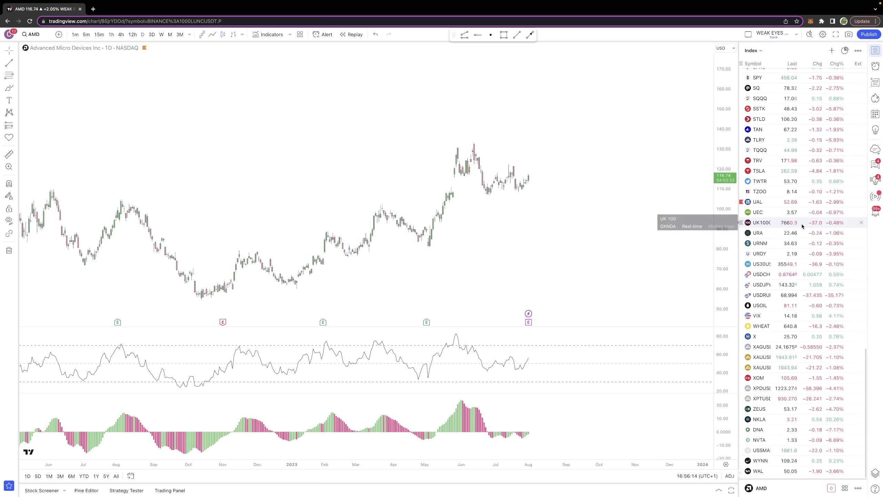
scroll(800, 223, up, 5)
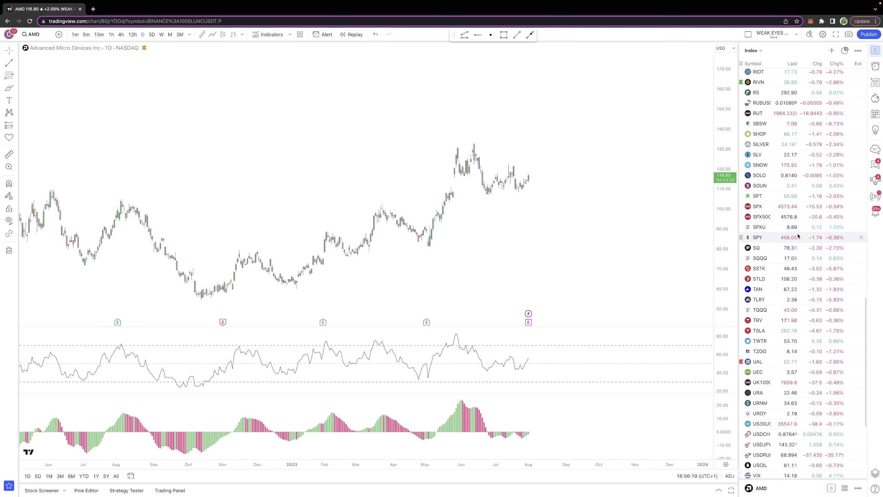
scroll(798, 240, up, 4)
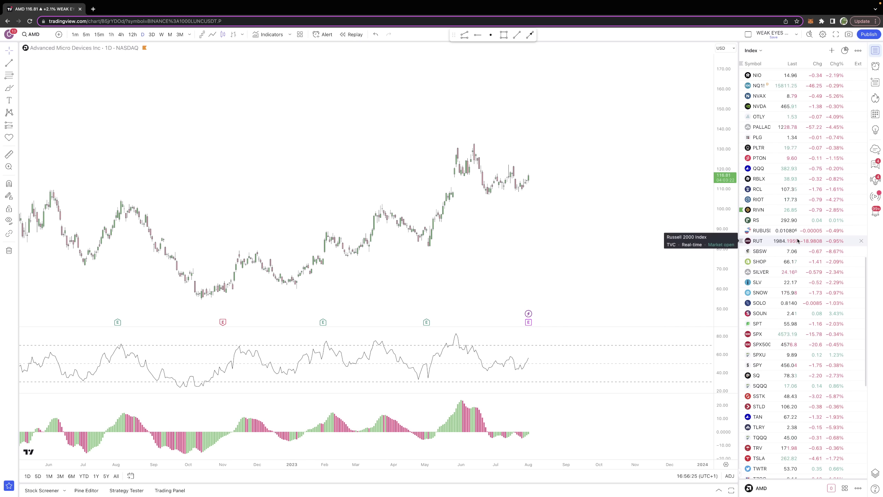
scroll(798, 241, up, 4)
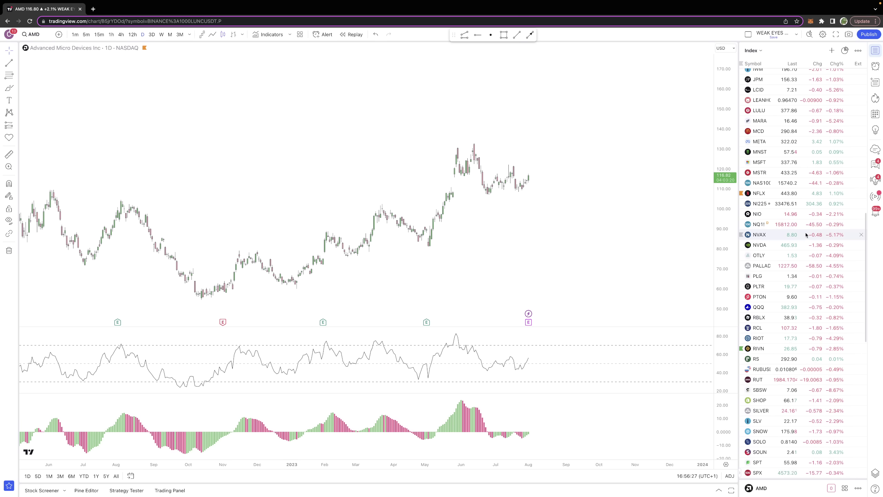
scroll(809, 231, up, 4)
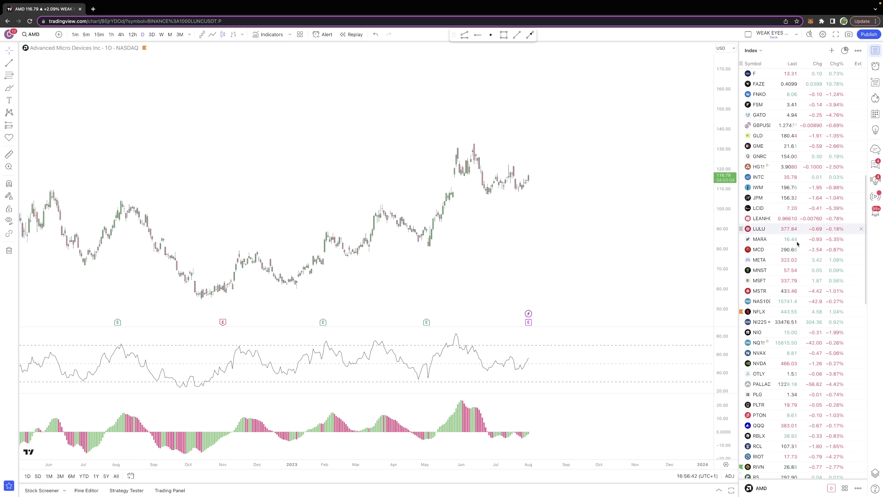
scroll(798, 247, up, 10)
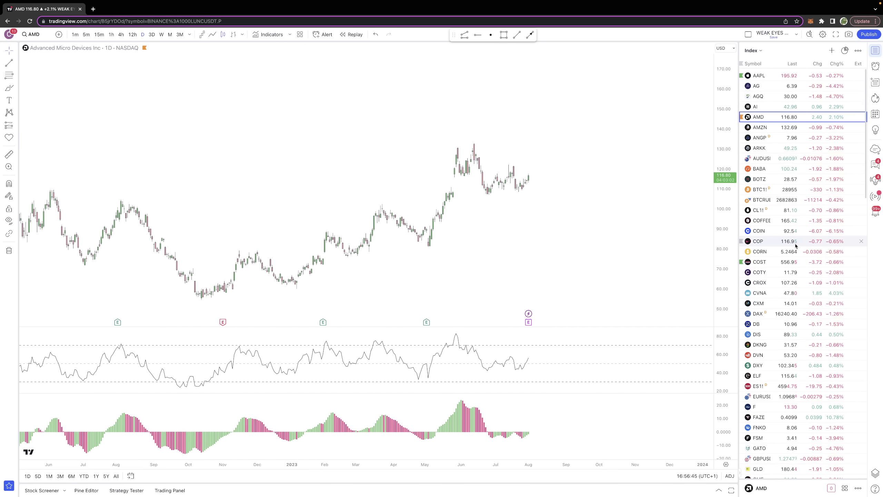
scroll(798, 241, down, 4)
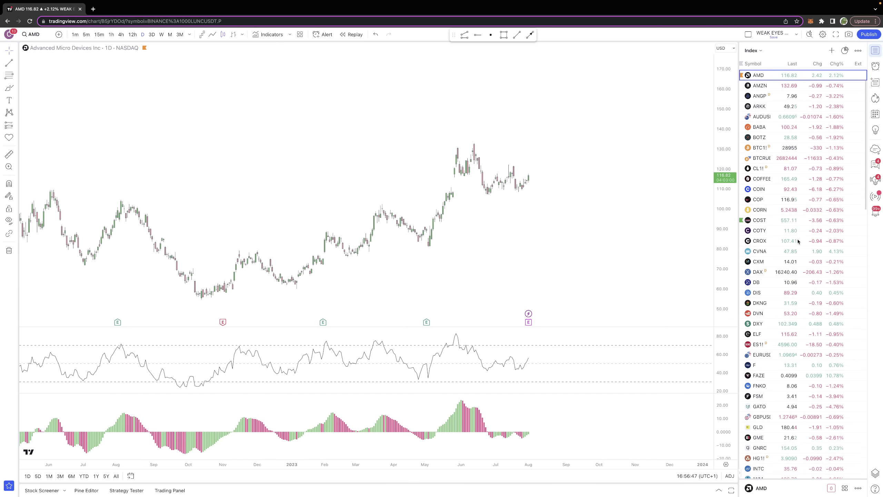
scroll(798, 242, down, 10)
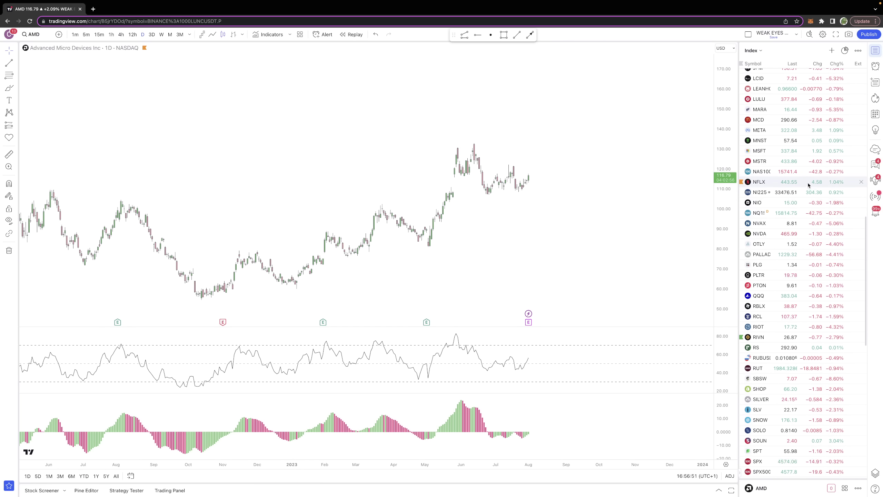
scroll(798, 219, down, 1)
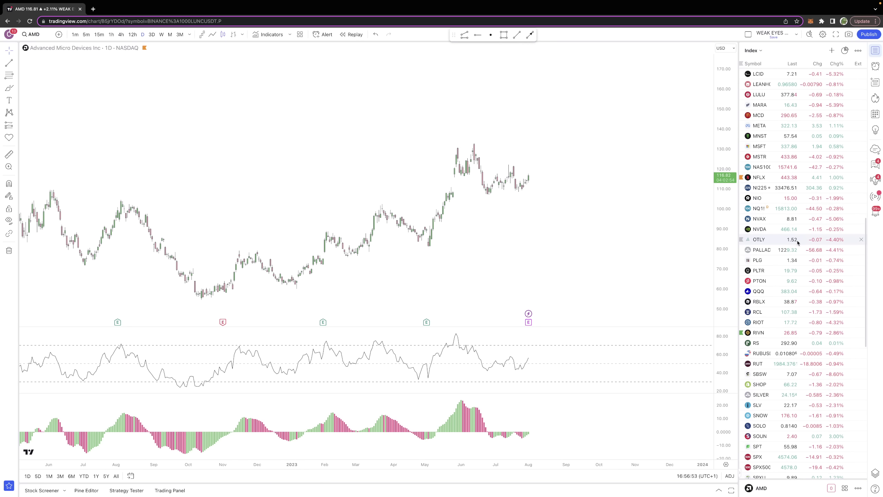
scroll(803, 240, down, 6)
scroll(807, 240, down, 2)
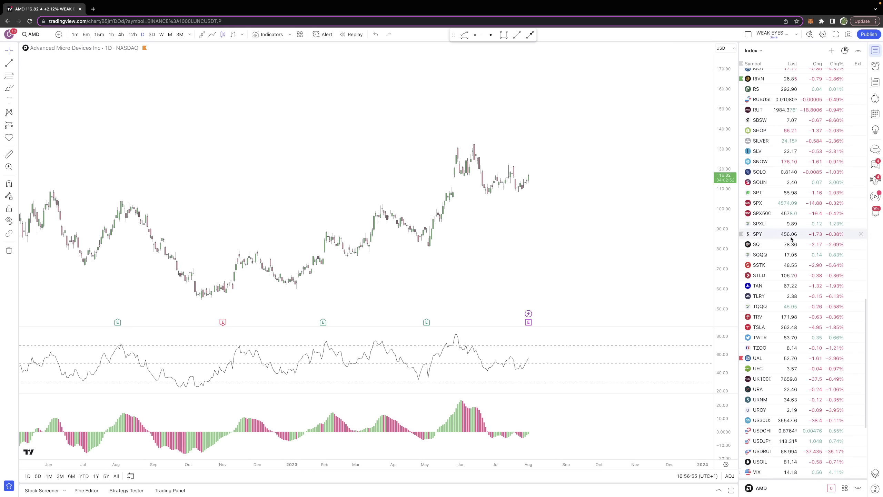